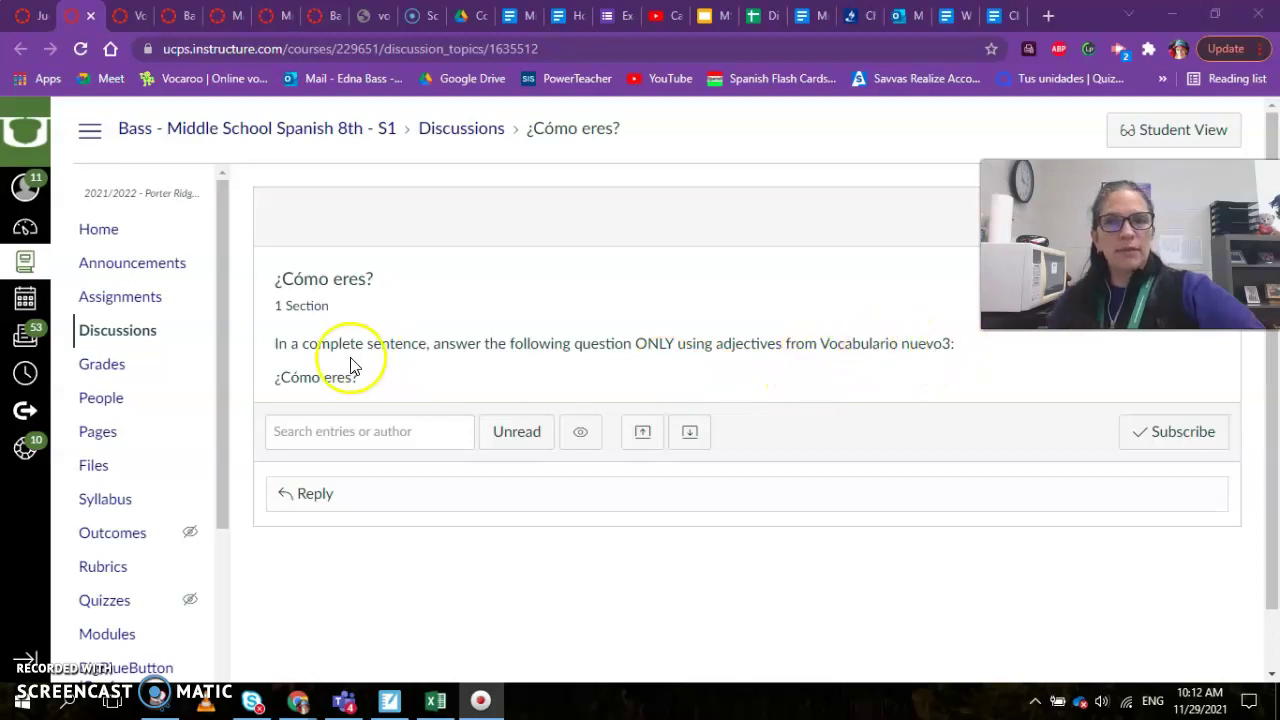
Step: Review the "¿Cómo eres?" discussion question and the Project 9 Voki assignment directions
{"action": "left_click_drag", "start_coordinate": [273, 383], "coordinate": [360, 378]}
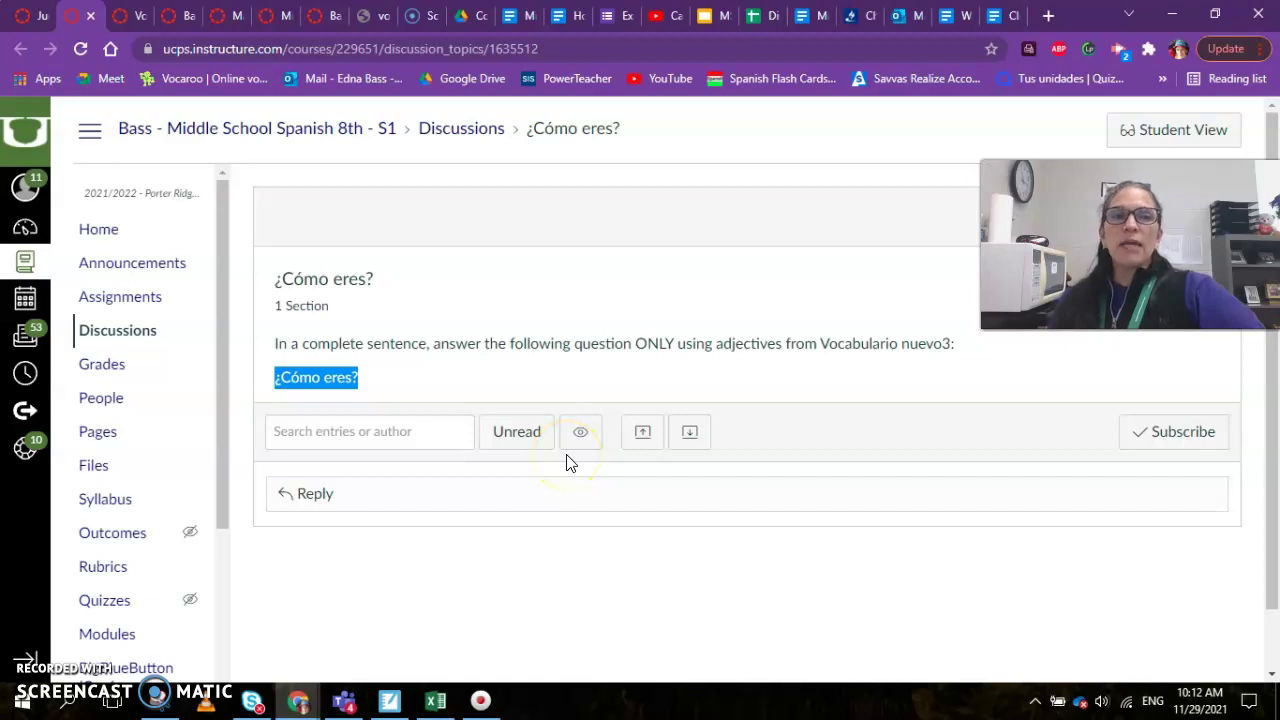
{"action": "left_click", "coordinate": [23, 20]}
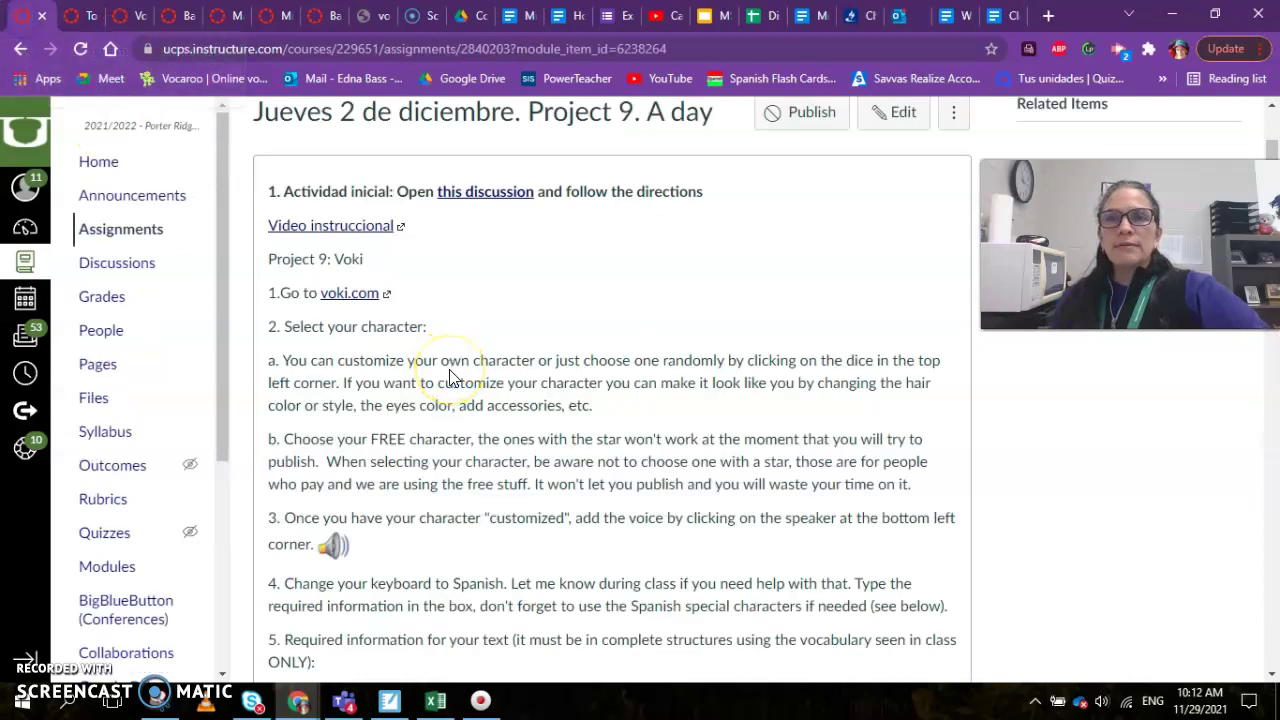
{"action": "scroll", "coordinate": [450, 377], "scroll_direction": "down", "scroll_amount": 1}
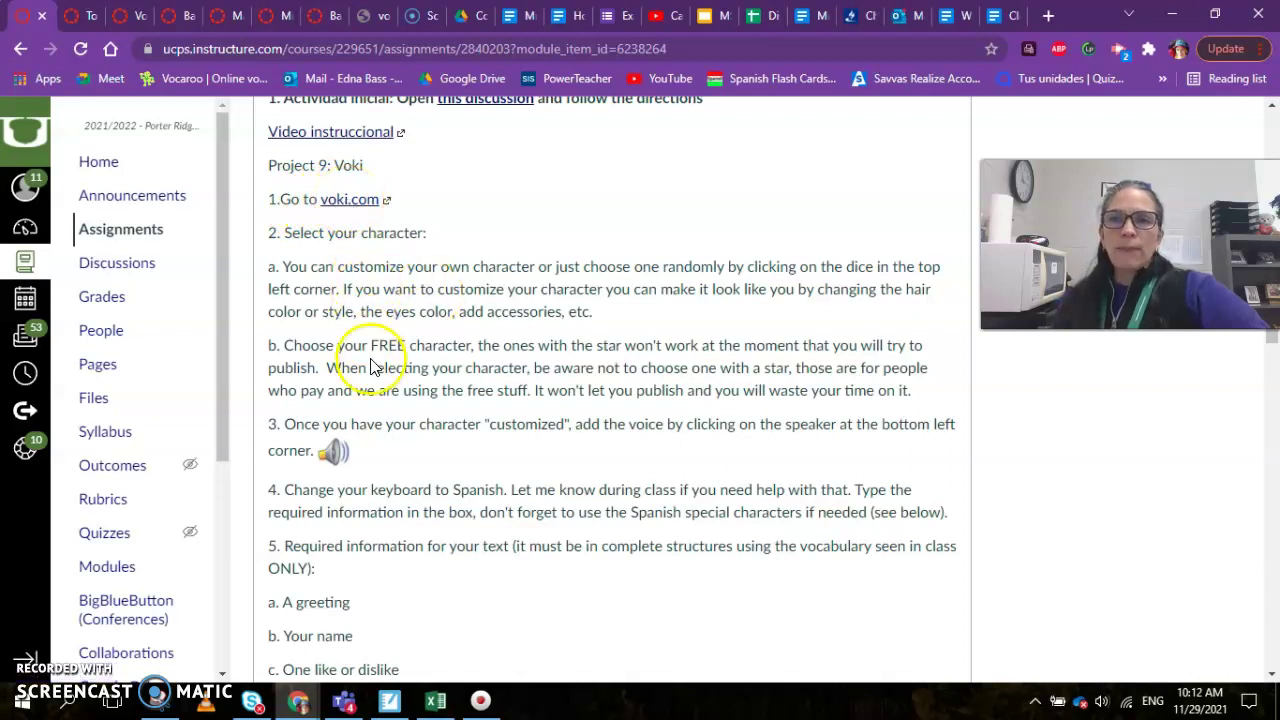
{"action": "scroll", "coordinate": [389, 400], "scroll_direction": "down", "scroll_amount": 5}
{"action": "scroll", "coordinate": [389, 408], "scroll_direction": "down", "scroll_amount": 2}
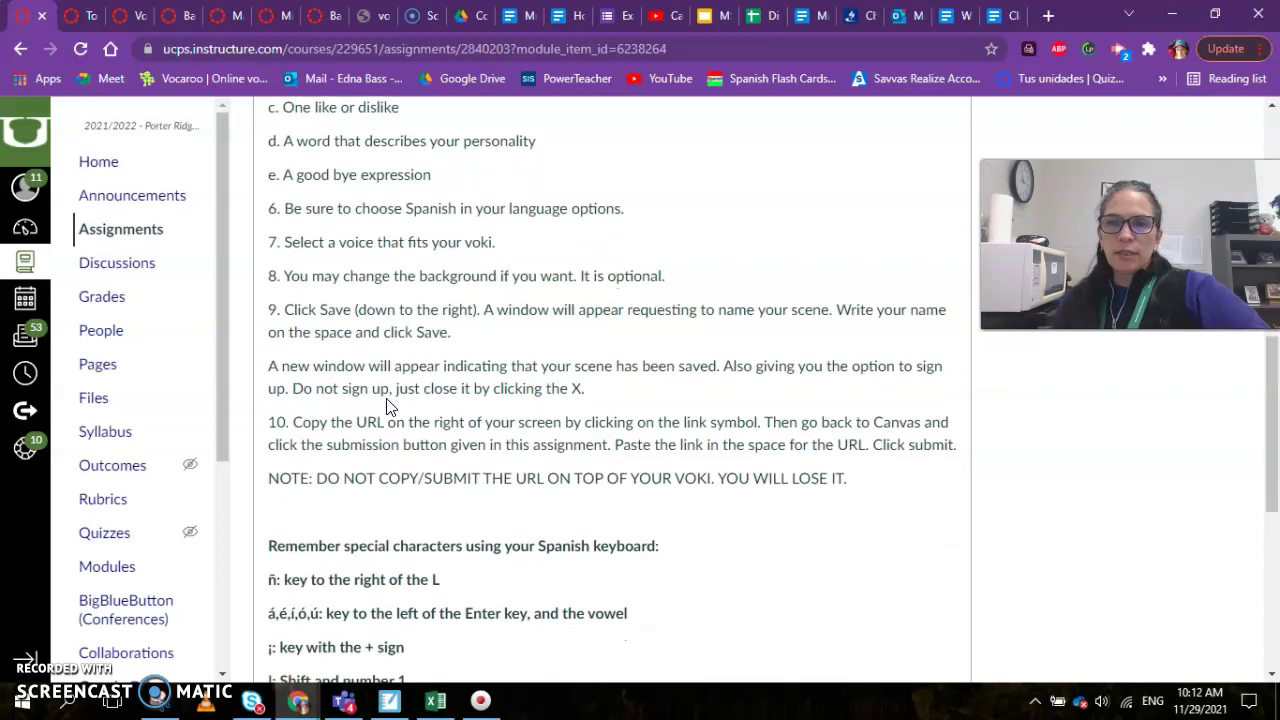
{"action": "scroll", "coordinate": [389, 399], "scroll_direction": "up", "scroll_amount": 7}
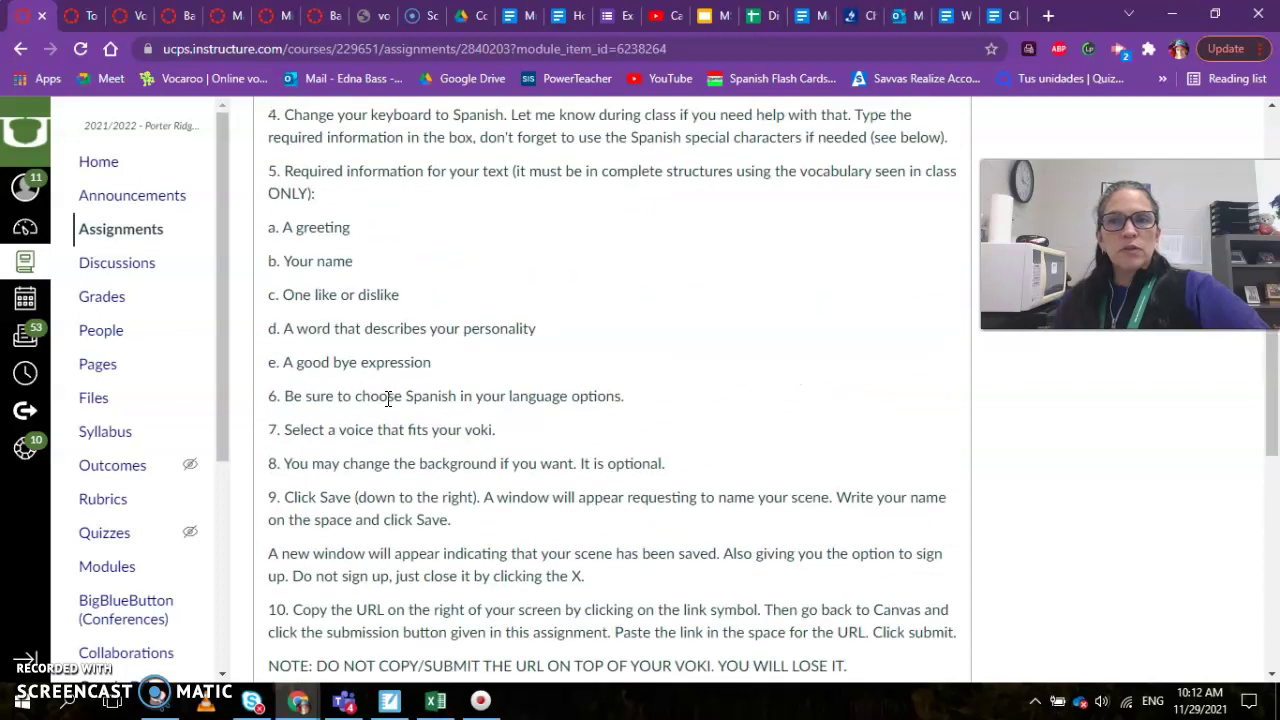
{"action": "scroll", "coordinate": [389, 406], "scroll_direction": "up", "scroll_amount": 1}
Step: Go to voki.com from the assignment's link and open the Voki creation page
{"action": "left_click", "coordinate": [330, 298]}
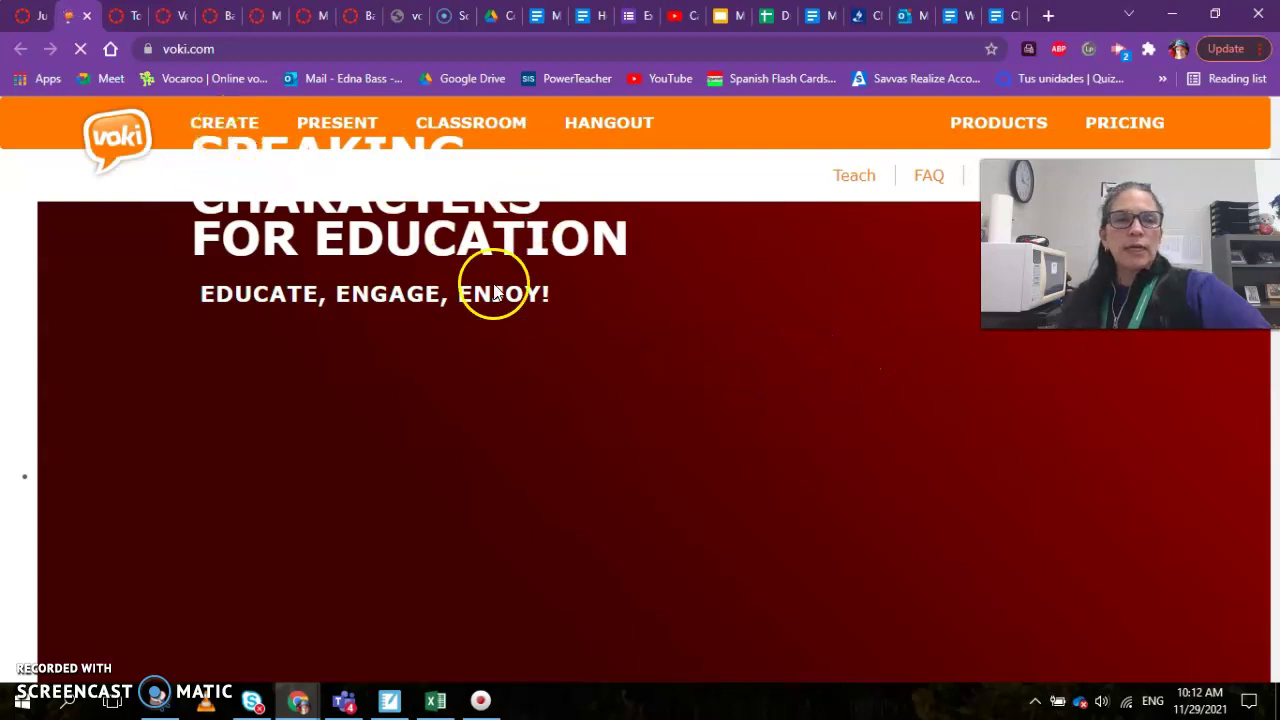
{"action": "left_click", "coordinate": [222, 133]}
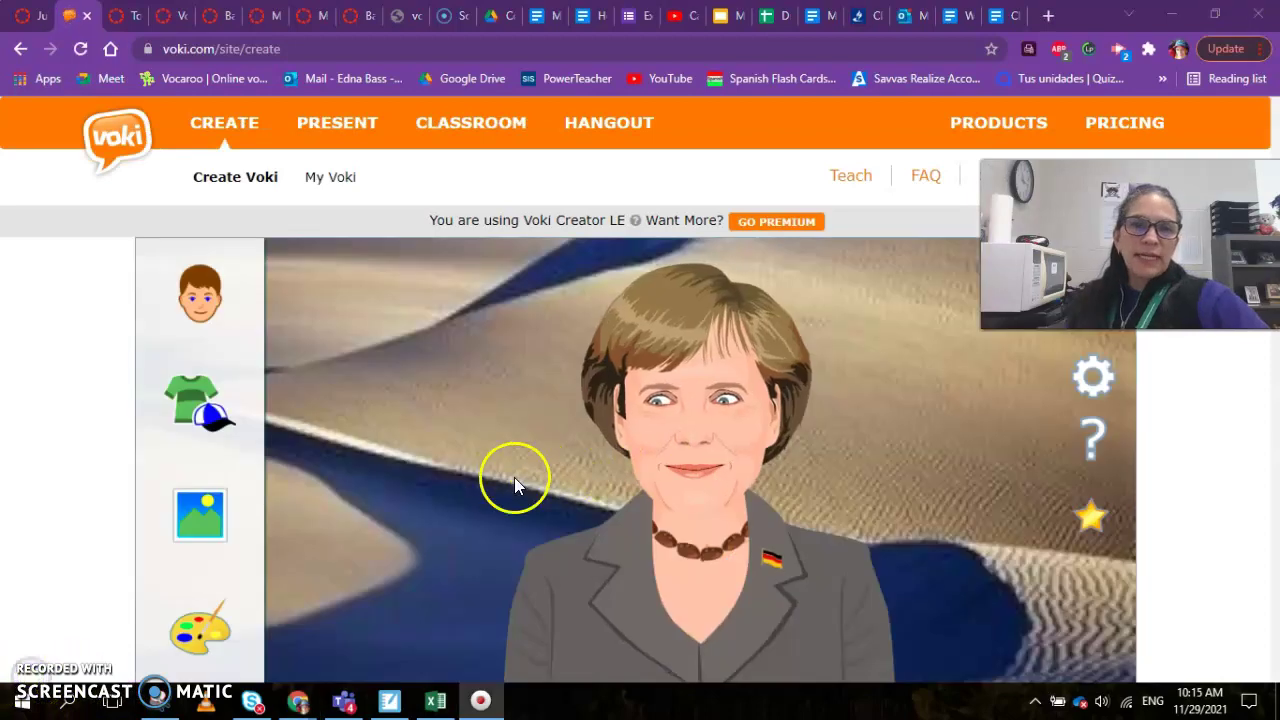
{"action": "scroll", "coordinate": [565, 498], "scroll_direction": "down", "scroll_amount": 1}
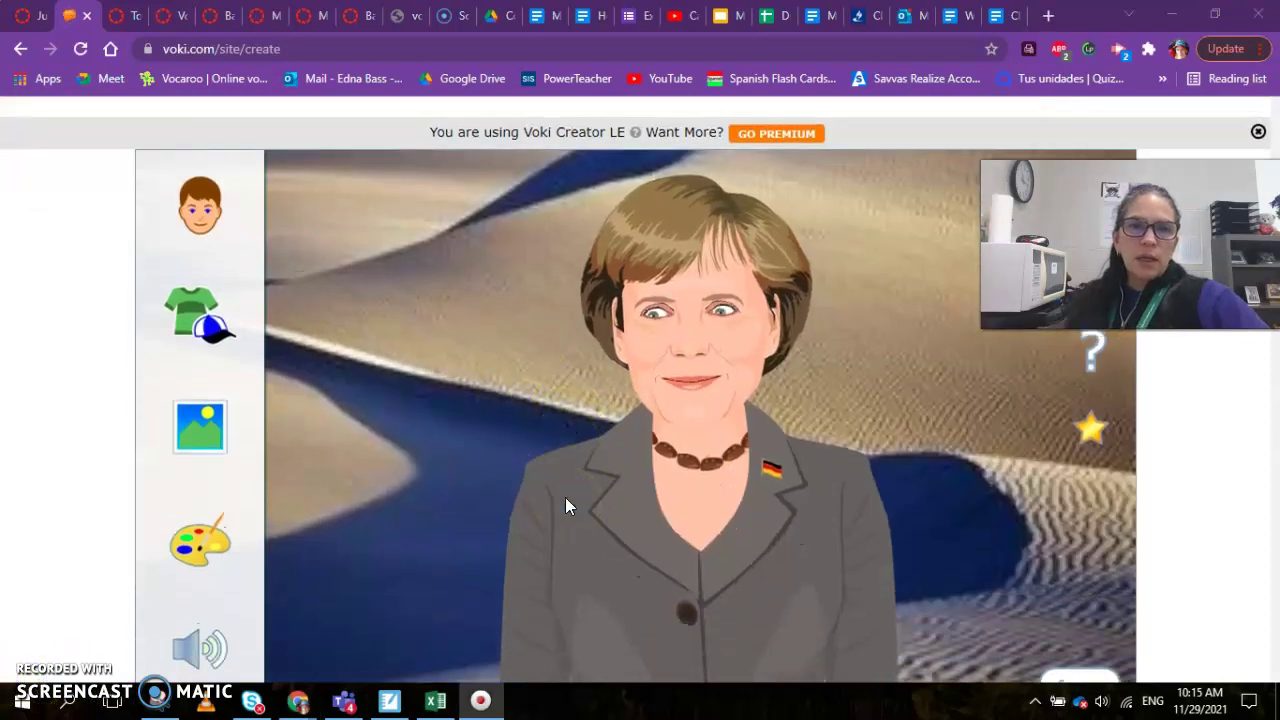
{"action": "scroll", "coordinate": [565, 497], "scroll_direction": "up", "scroll_amount": 1}
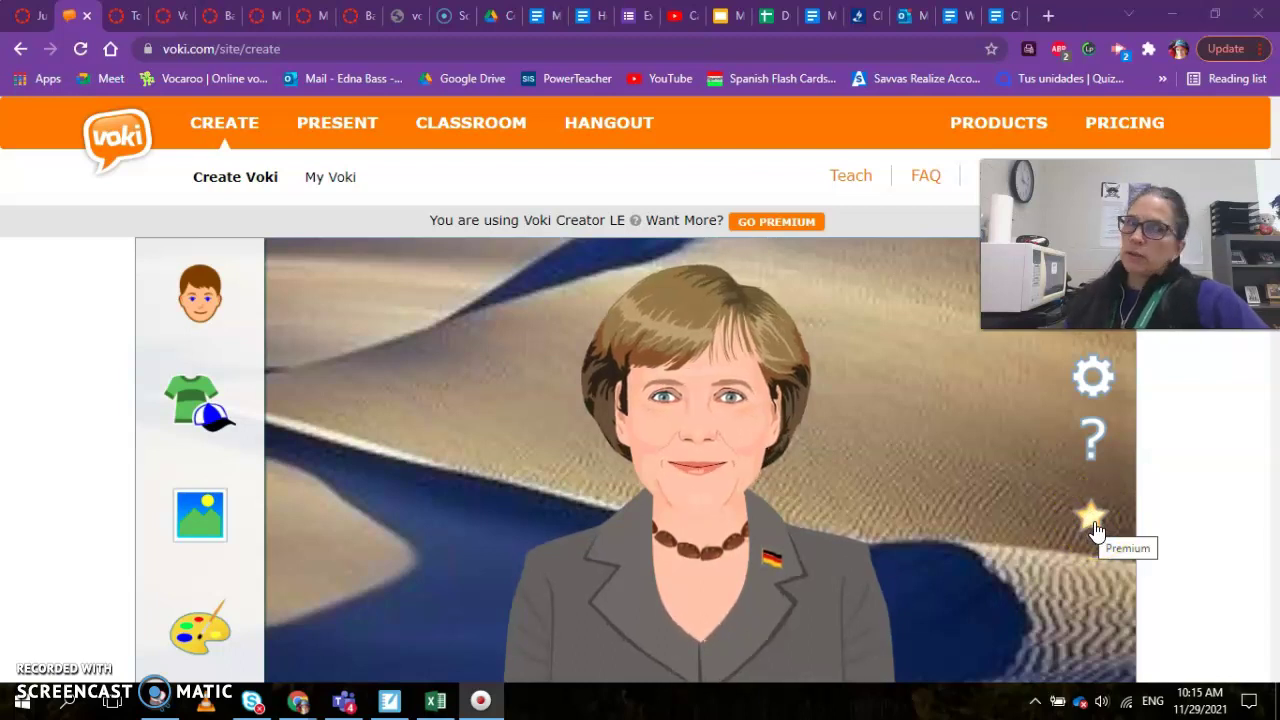
{"action": "left_click", "coordinate": [433, 452]}
{"action": "scroll", "coordinate": [474, 470], "scroll_direction": "down", "scroll_amount": 3}
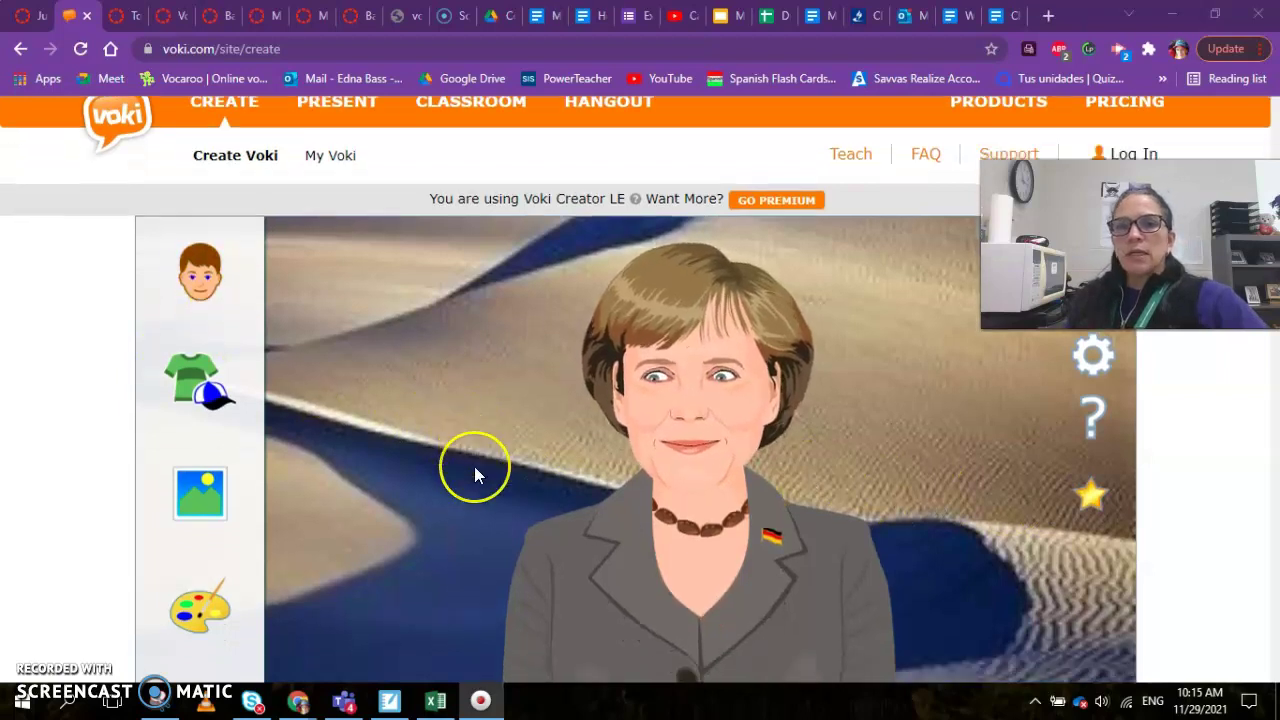
Step: Randomize the Voki with the dice and look through the world and mythology character categories
{"action": "scroll", "coordinate": [474, 466], "scroll_direction": "up", "scroll_amount": 3}
{"action": "left_click", "coordinate": [200, 298]}
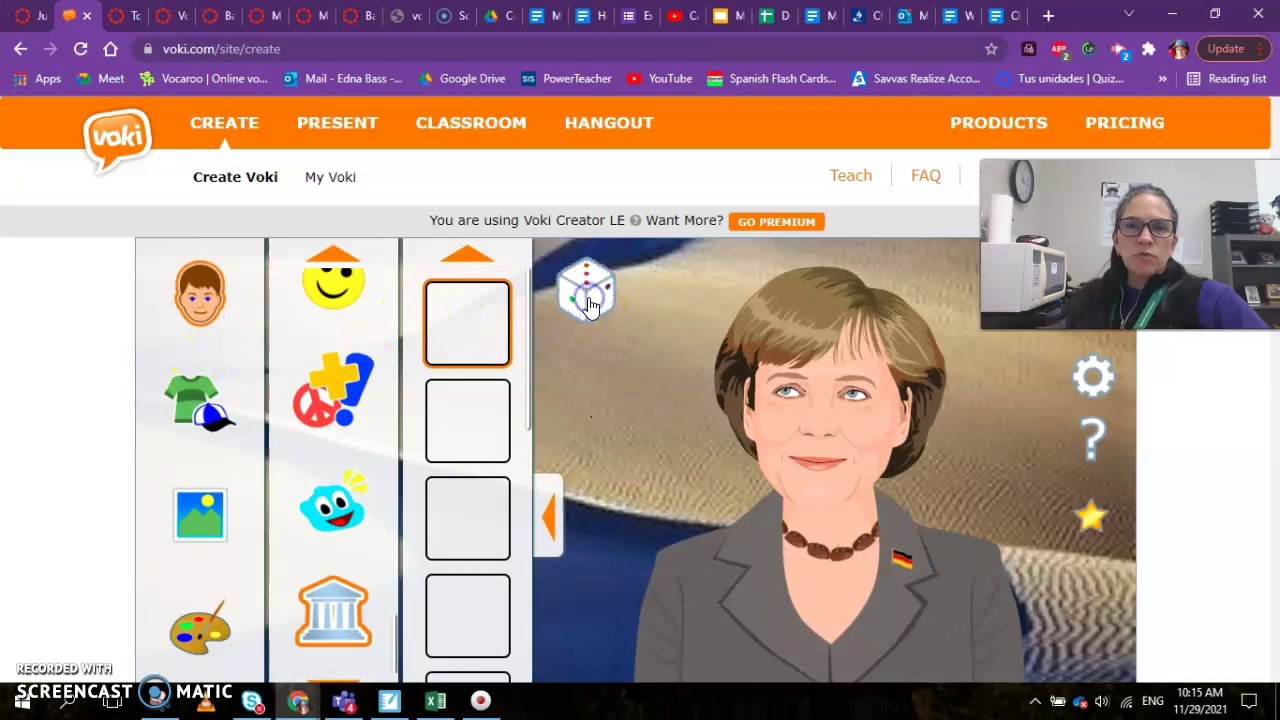
{"action": "left_click", "coordinate": [588, 300]}
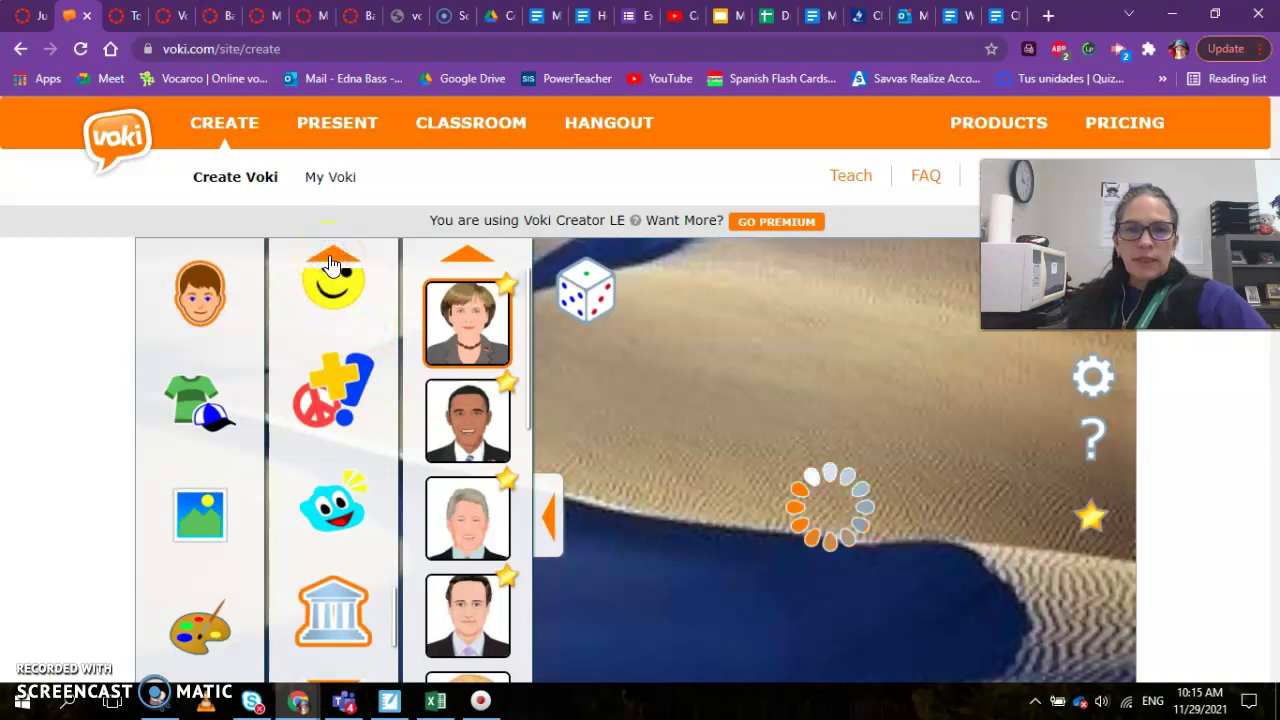
{"action": "left_click", "coordinate": [40, 678]}
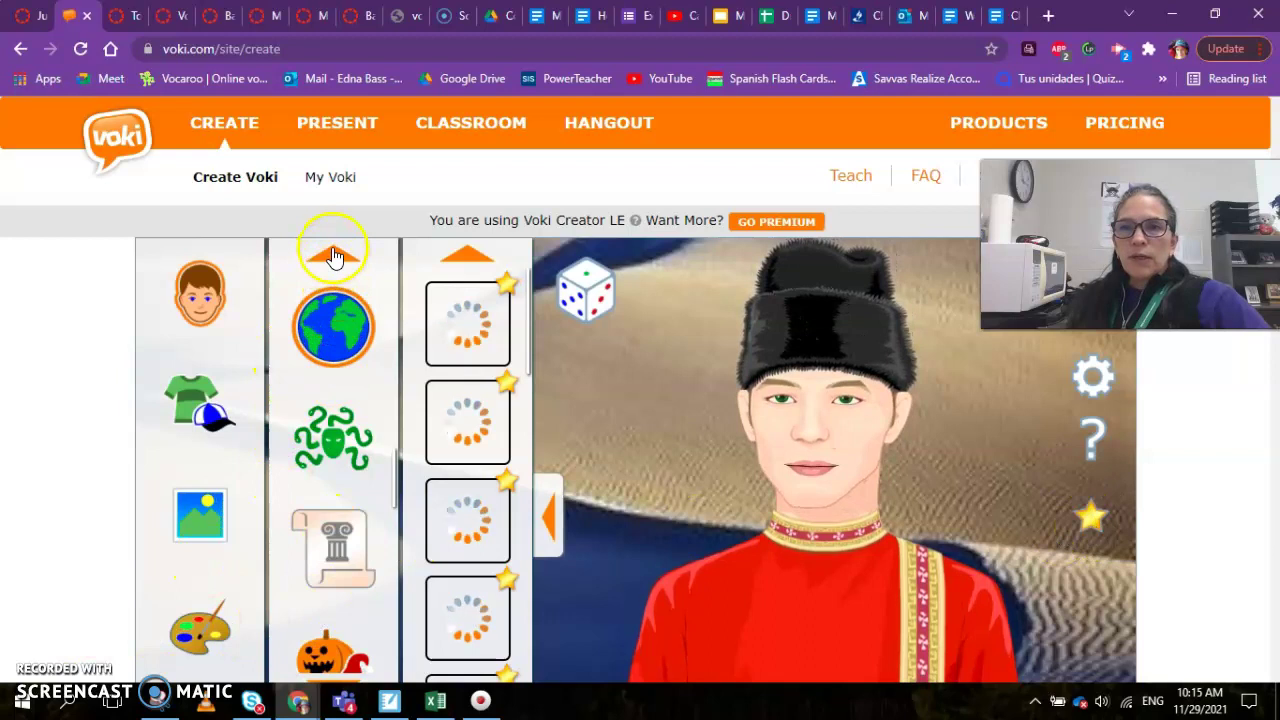
{"action": "left_click", "coordinate": [338, 340]}
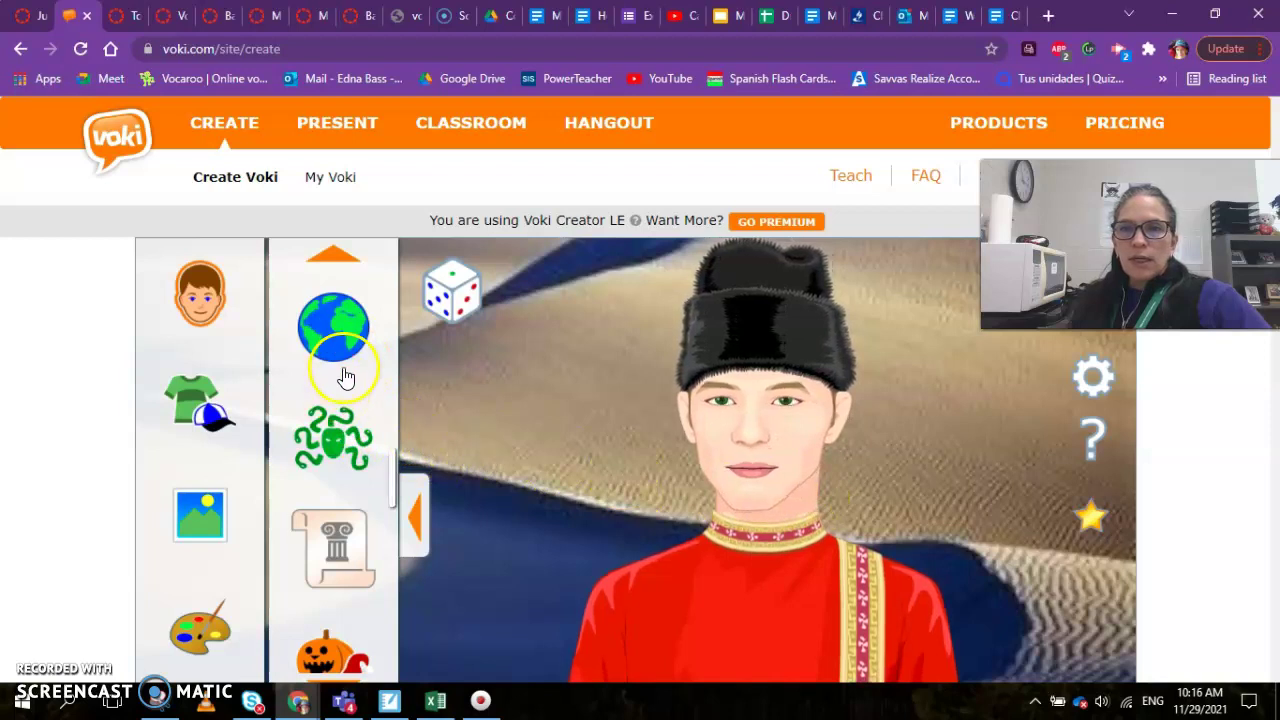
{"action": "left_click", "coordinate": [340, 432]}
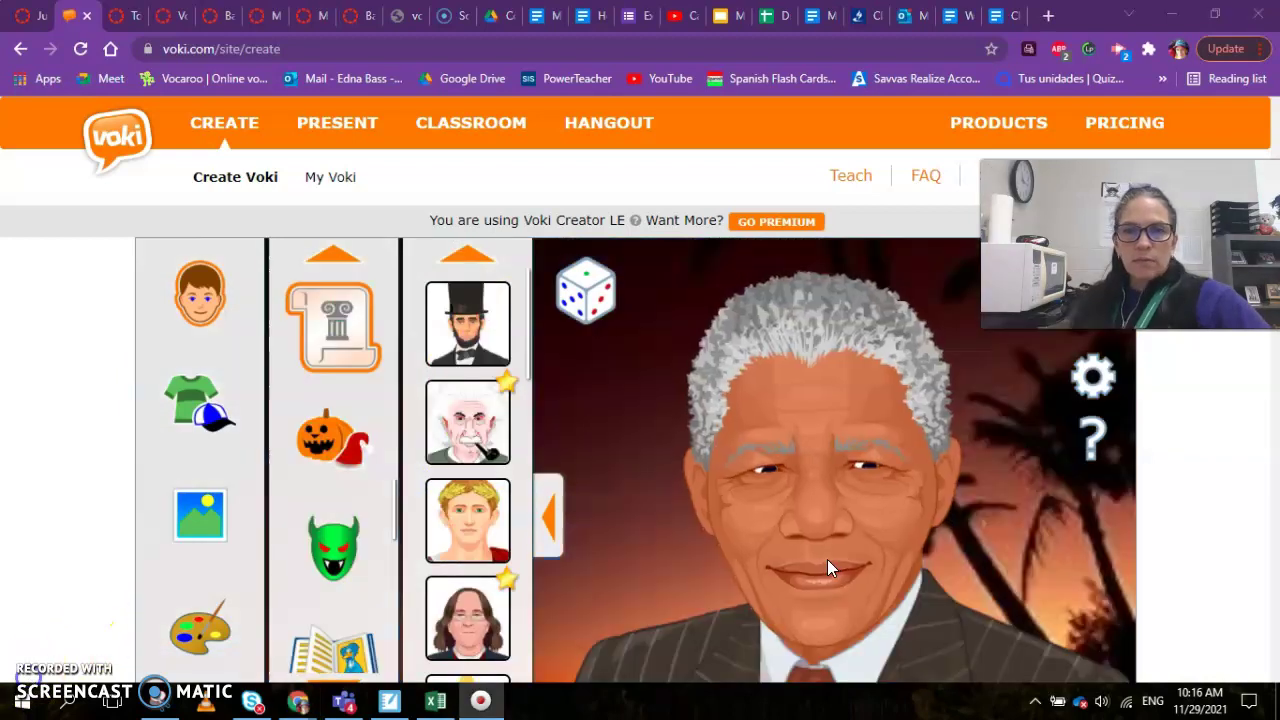
Step: Examine the historical figures and the other character categories, checking which characters carry a premium star
{"action": "scroll", "coordinate": [828, 567], "scroll_direction": "down", "scroll_amount": 3}
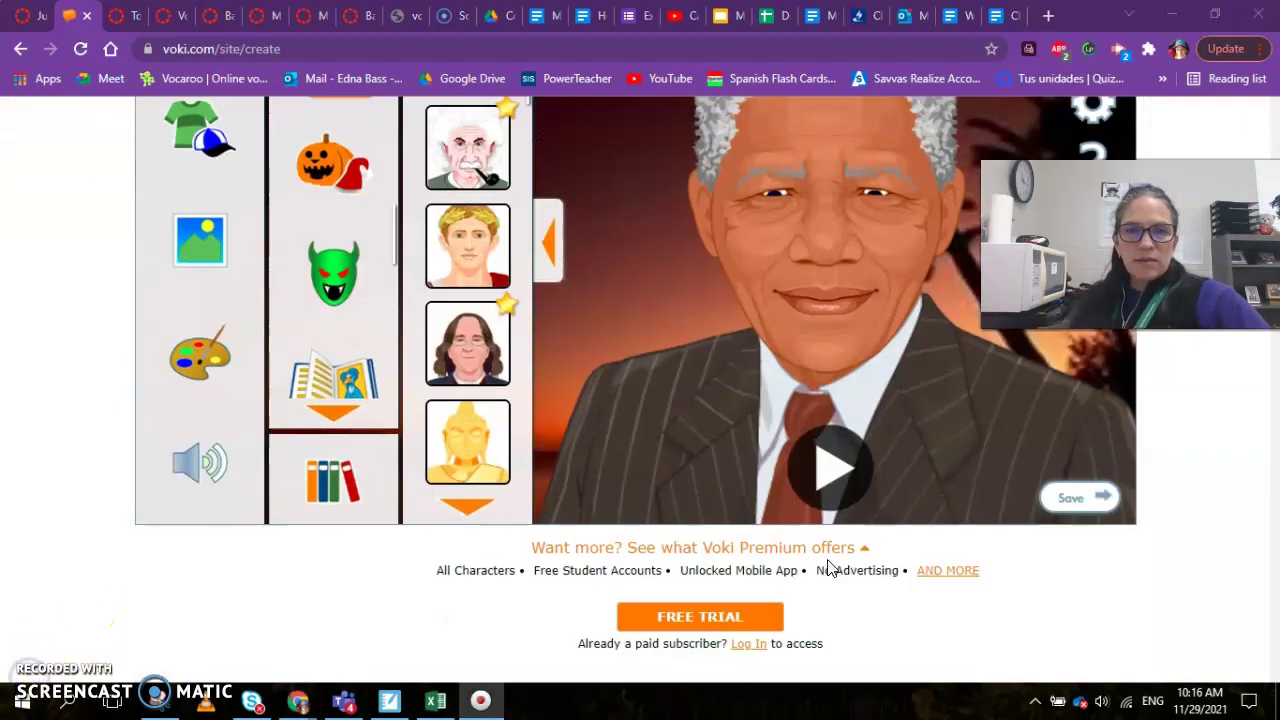
{"action": "scroll", "coordinate": [834, 523], "scroll_direction": "up", "scroll_amount": 3}
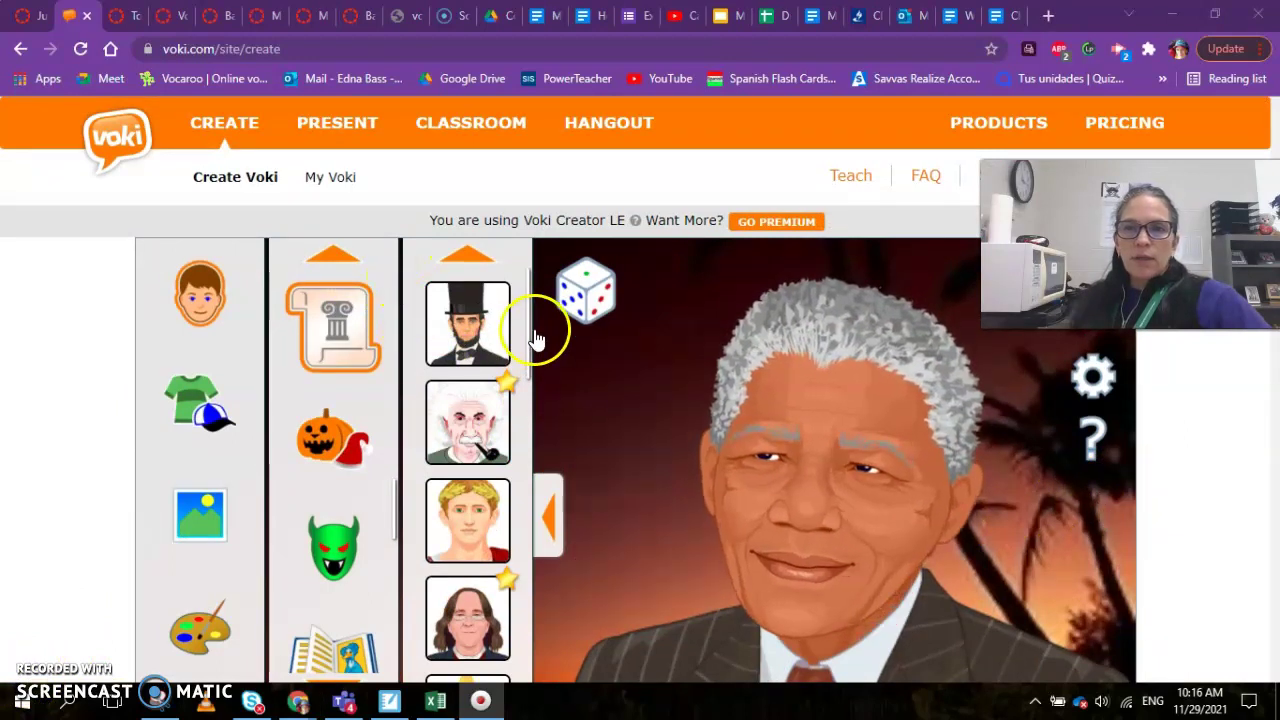
{"action": "left_click_drag", "start_coordinate": [528, 300], "coordinate": [535, 505]}
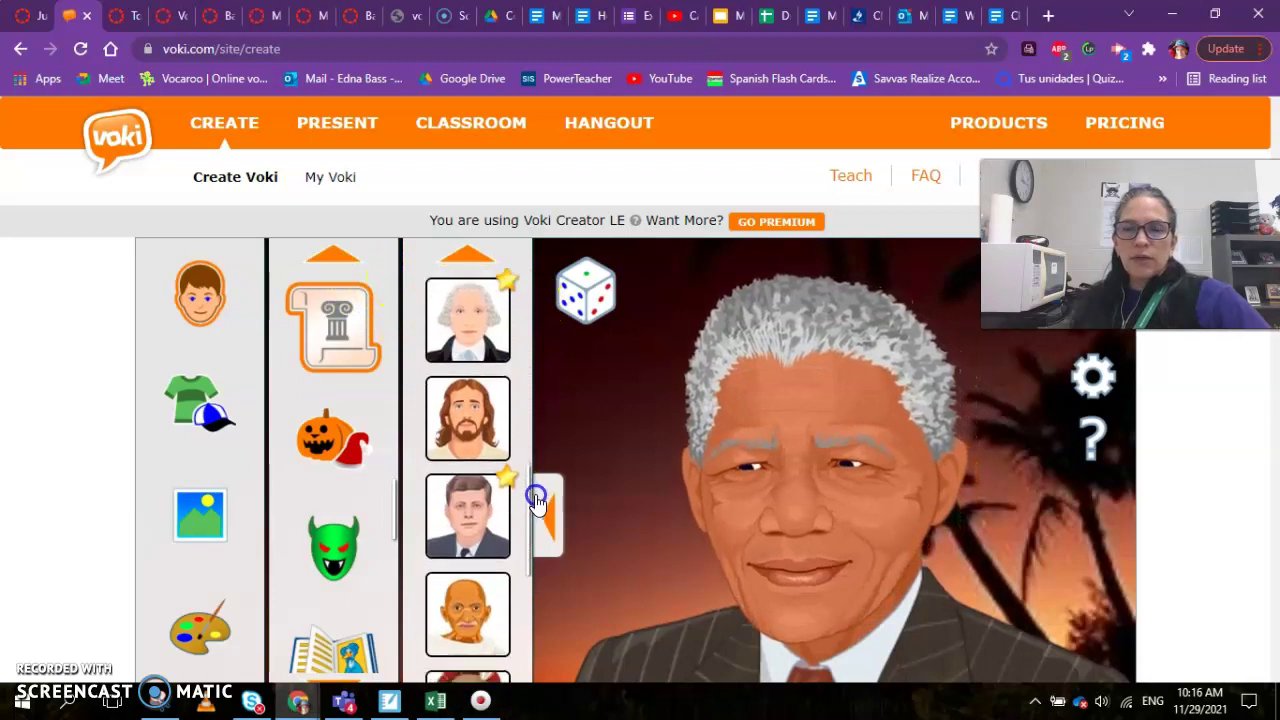
{"action": "left_click", "coordinate": [540, 512]}
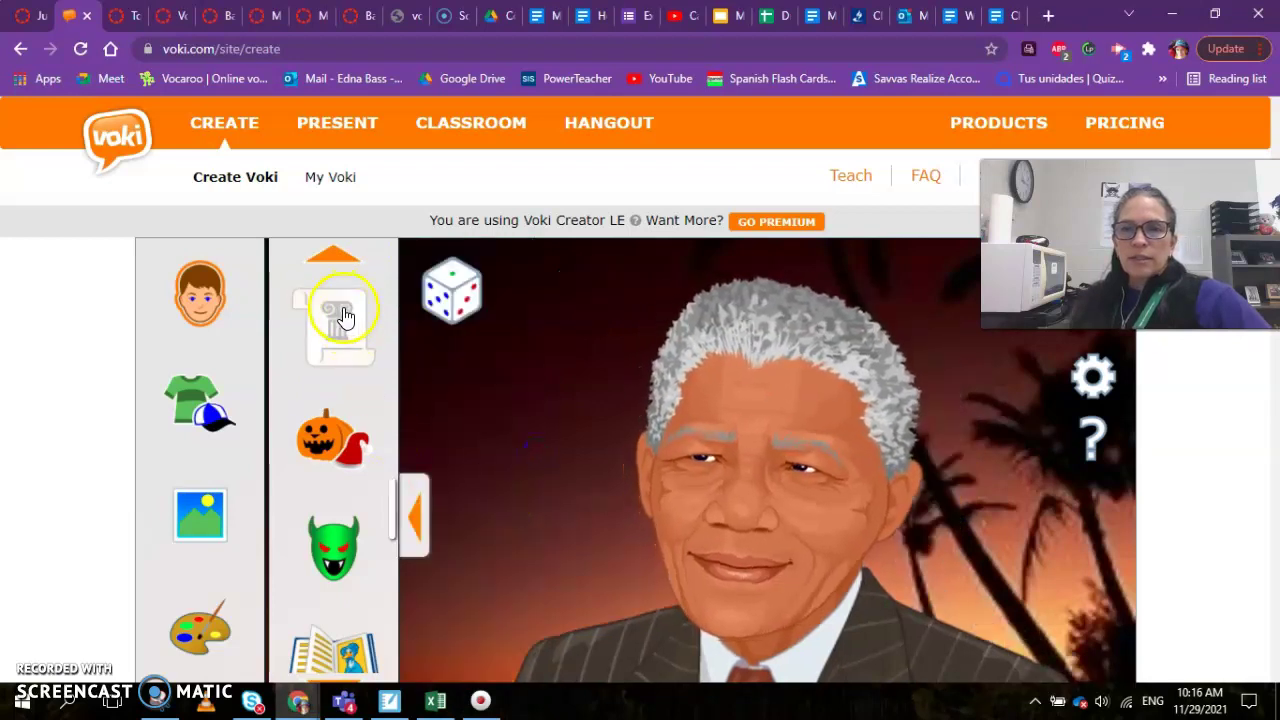
{"action": "left_click", "coordinate": [418, 513]}
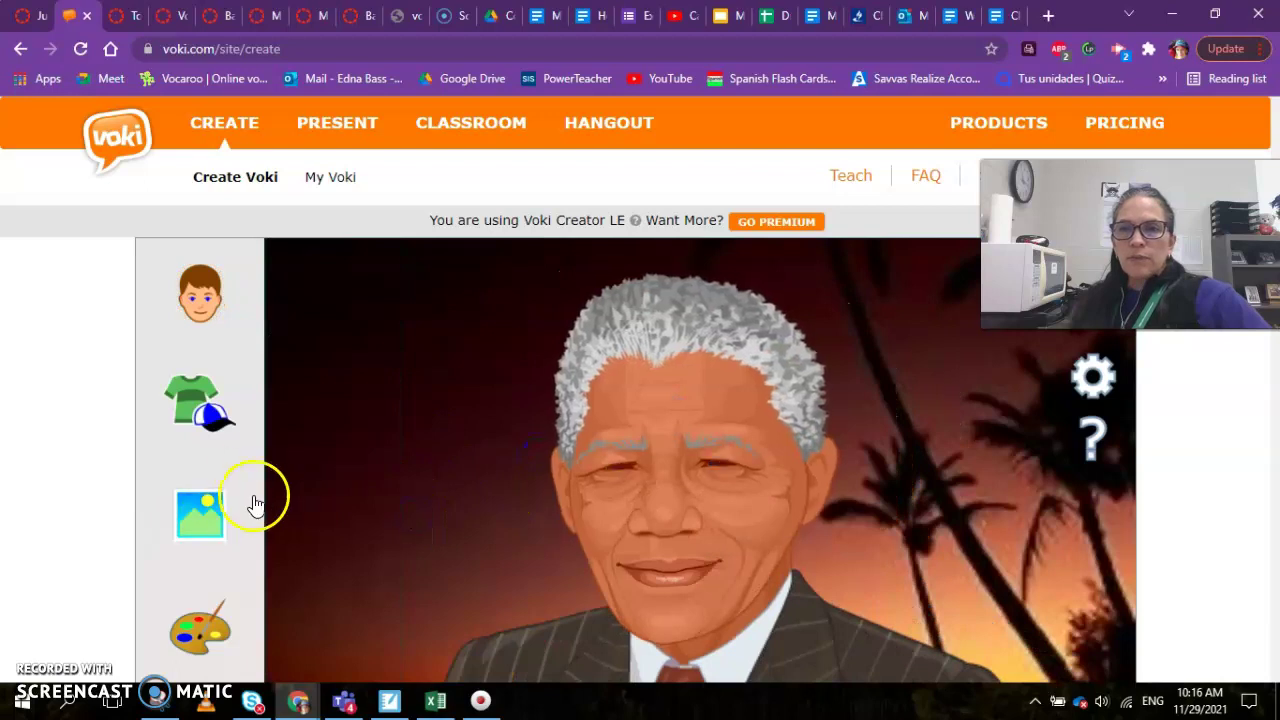
{"action": "left_click", "coordinate": [200, 293]}
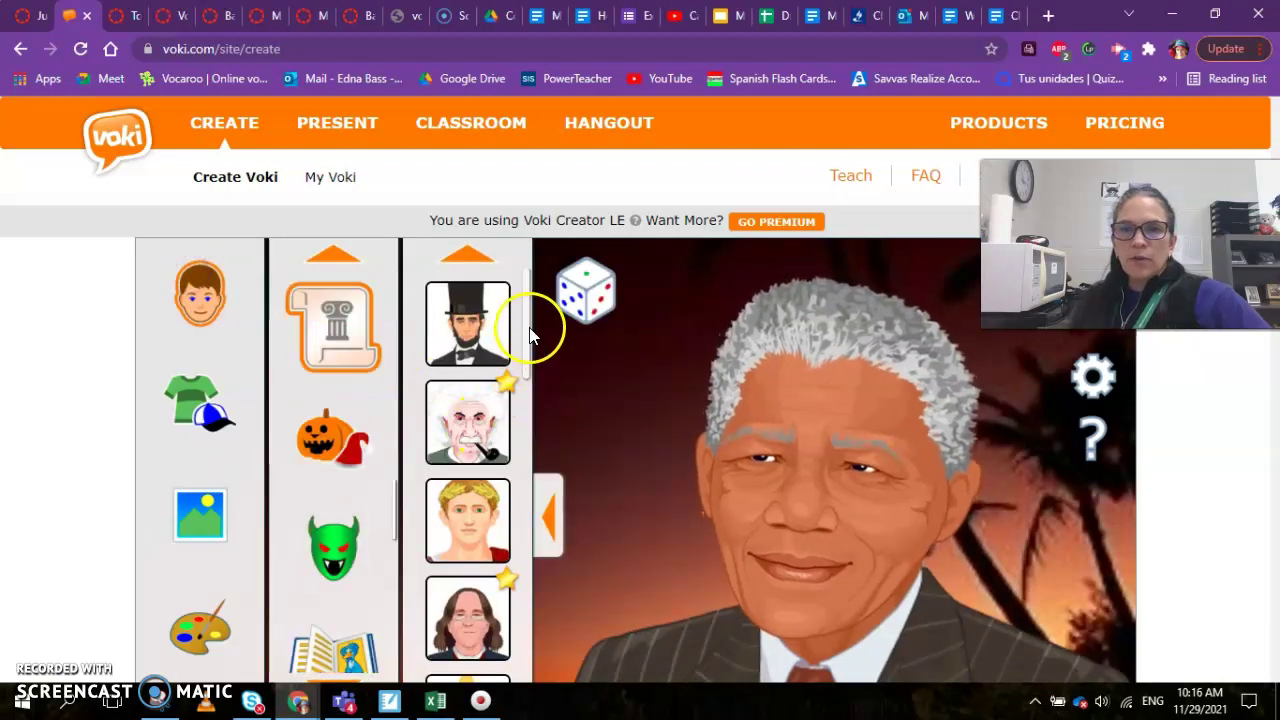
{"action": "left_click_drag", "start_coordinate": [525, 310], "coordinate": [530, 360]}
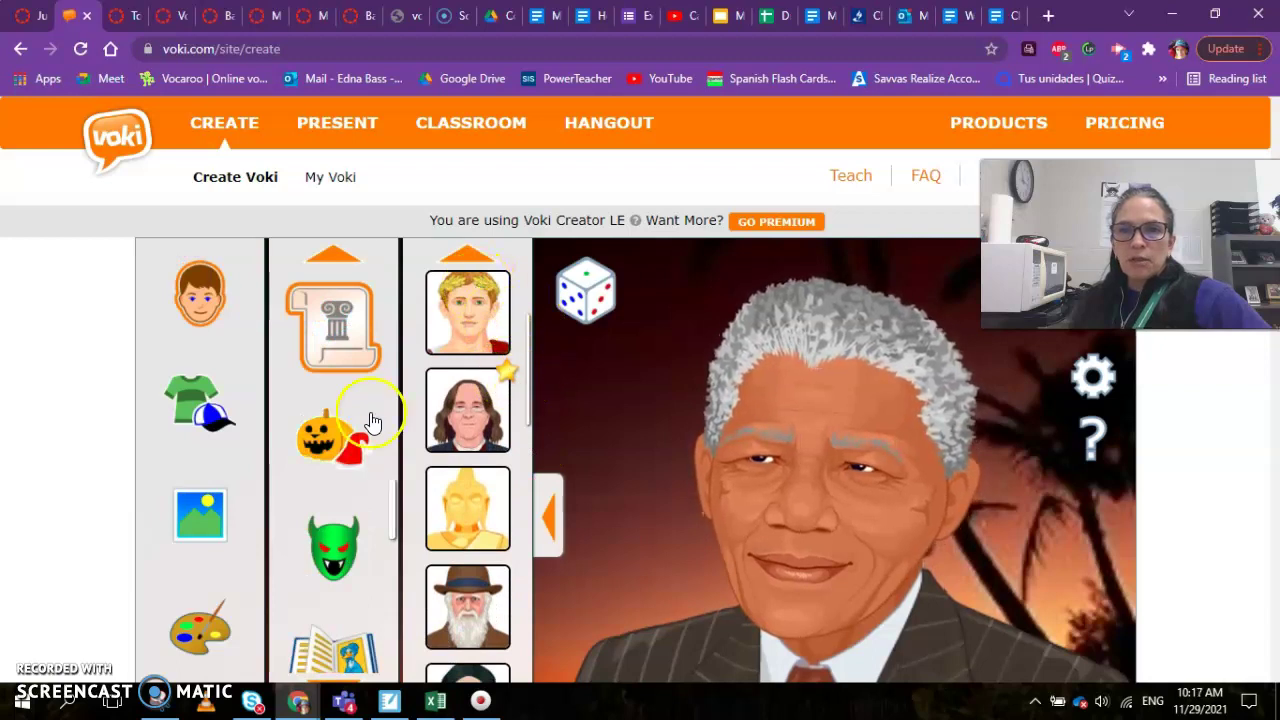
{"action": "scroll", "coordinate": [360, 513], "scroll_direction": "down", "scroll_amount": 1}
{"action": "scroll", "coordinate": [360, 513], "scroll_direction": "down", "scroll_amount": 12}
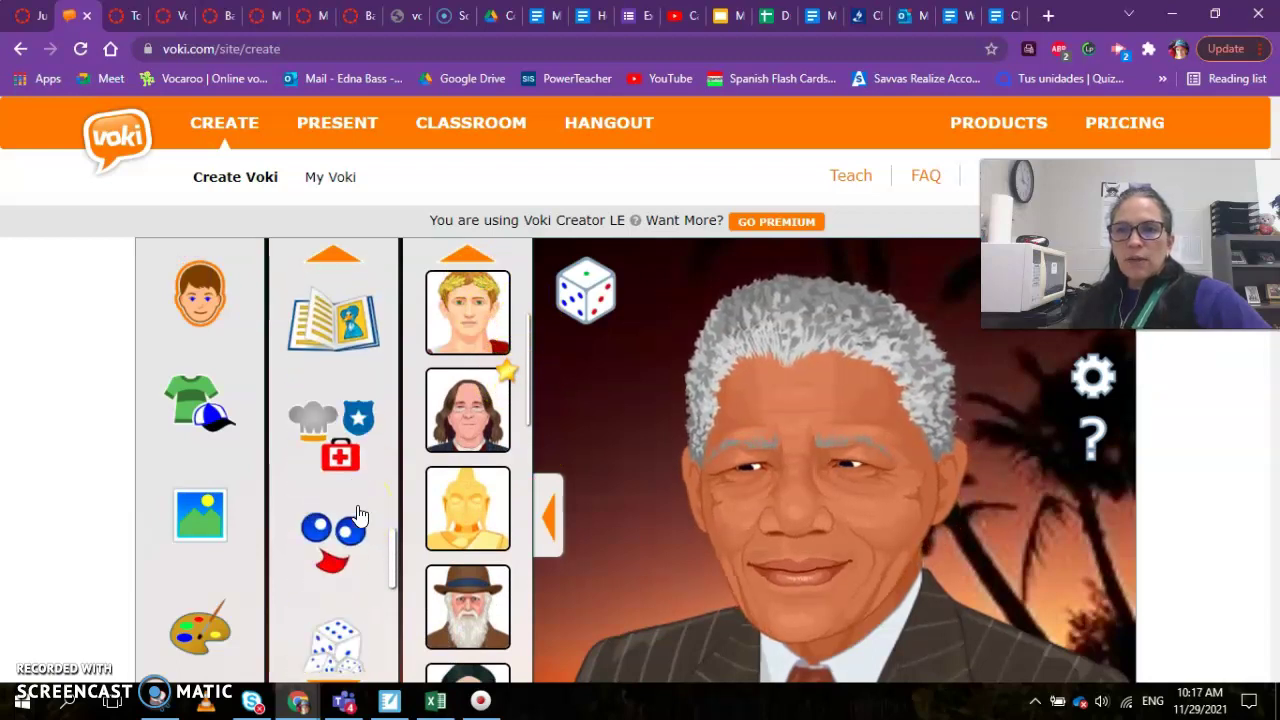
{"action": "scroll", "coordinate": [360, 513], "scroll_direction": "up", "scroll_amount": 15}
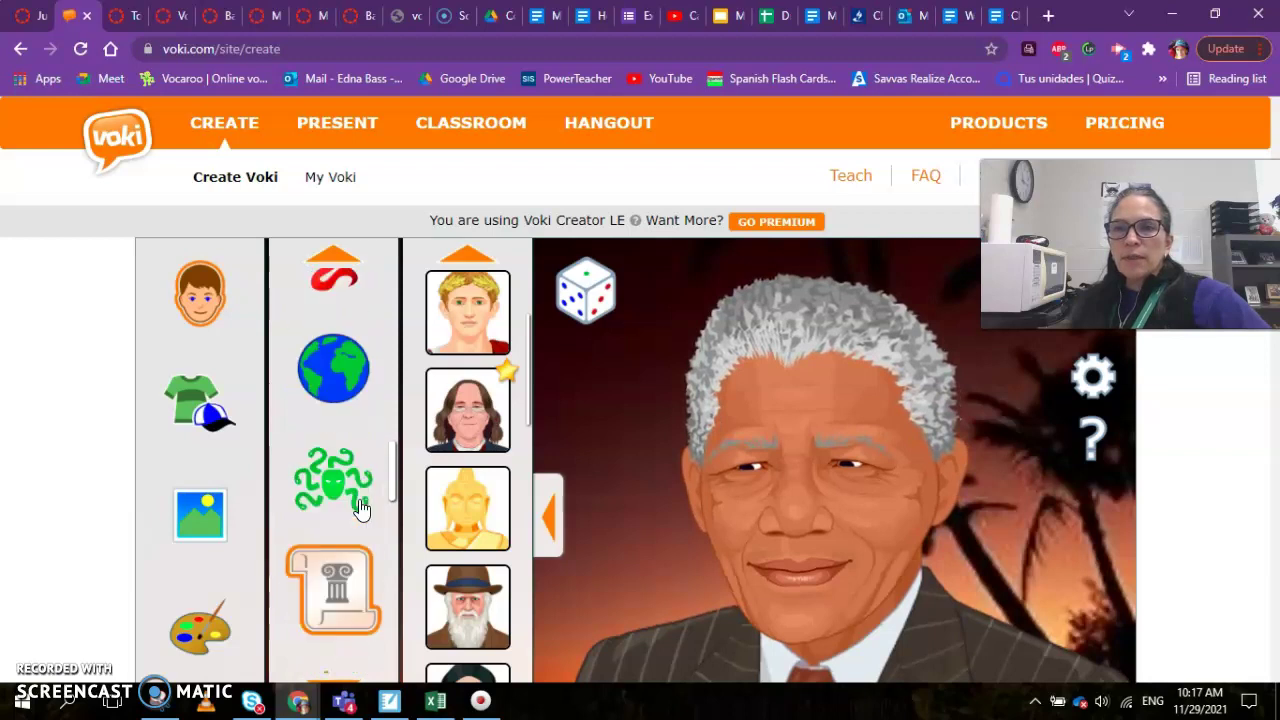
{"action": "scroll", "coordinate": [362, 510], "scroll_direction": "up", "scroll_amount": 10}
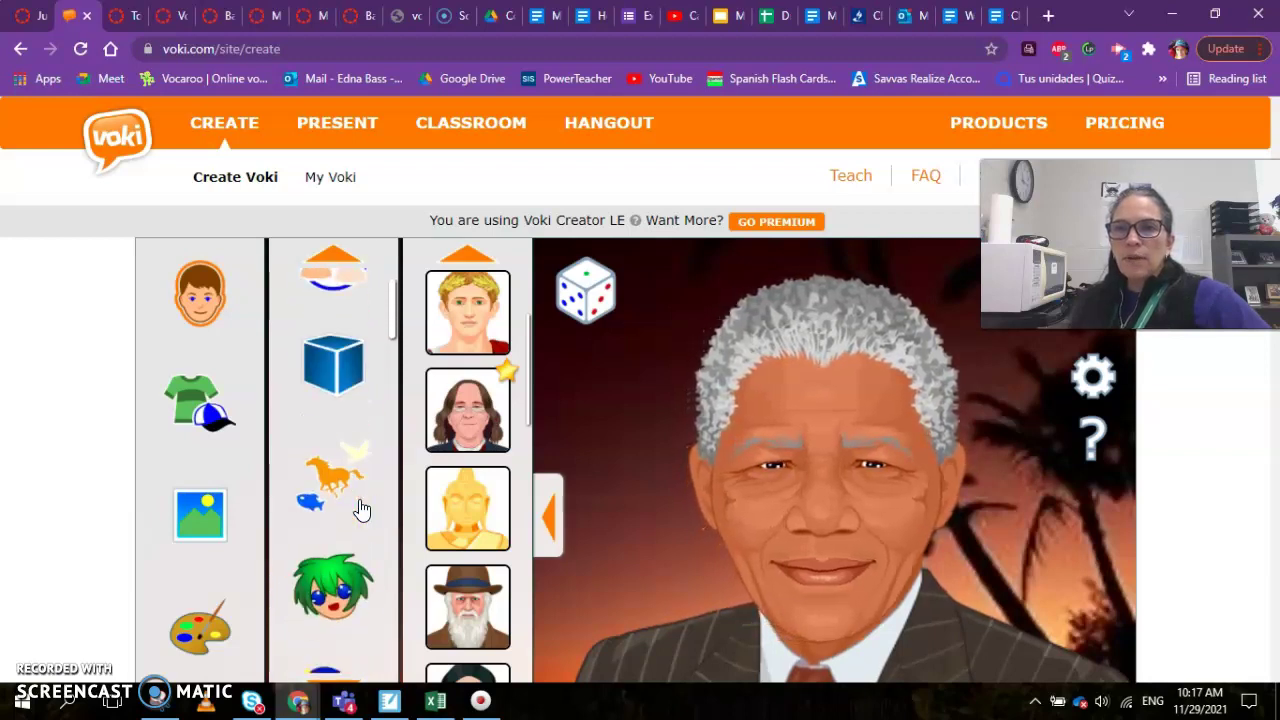
Step: Choose the free female character with long black wavy hair and hoop earrings from the full character collection
{"action": "left_click", "coordinate": [342, 282]}
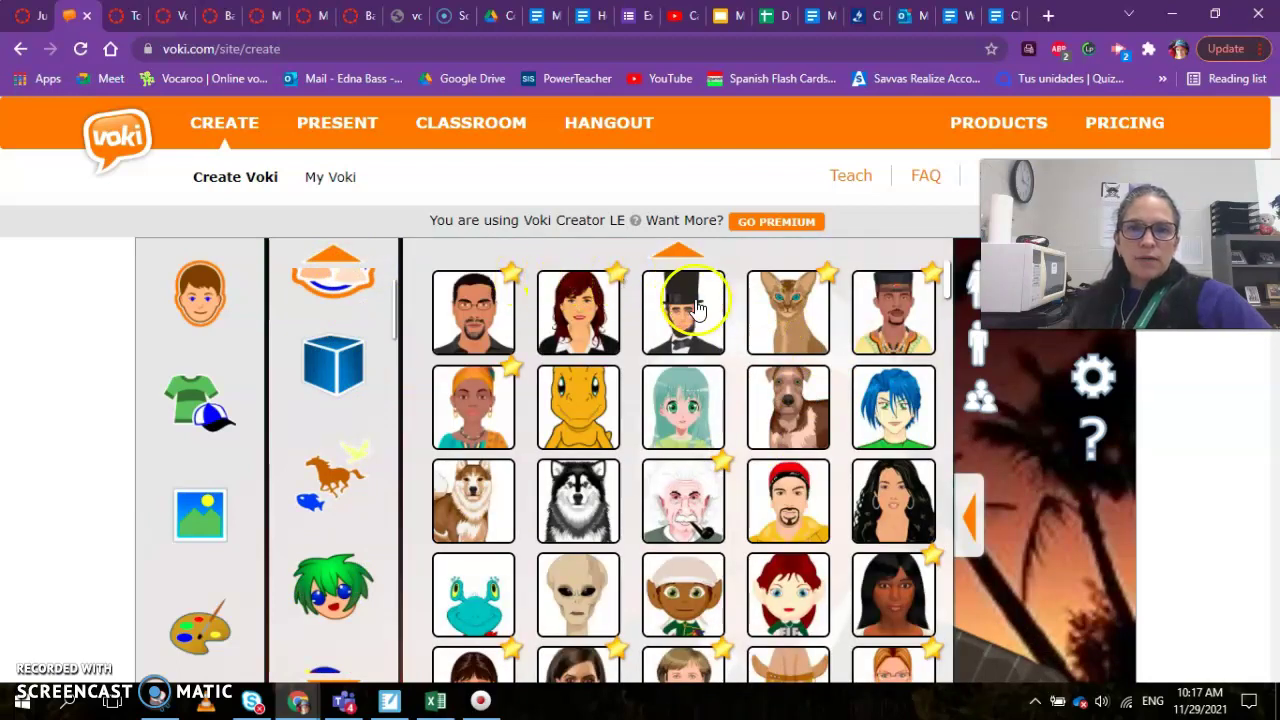
{"action": "scroll", "coordinate": [716, 451], "scroll_direction": "down", "scroll_amount": 1}
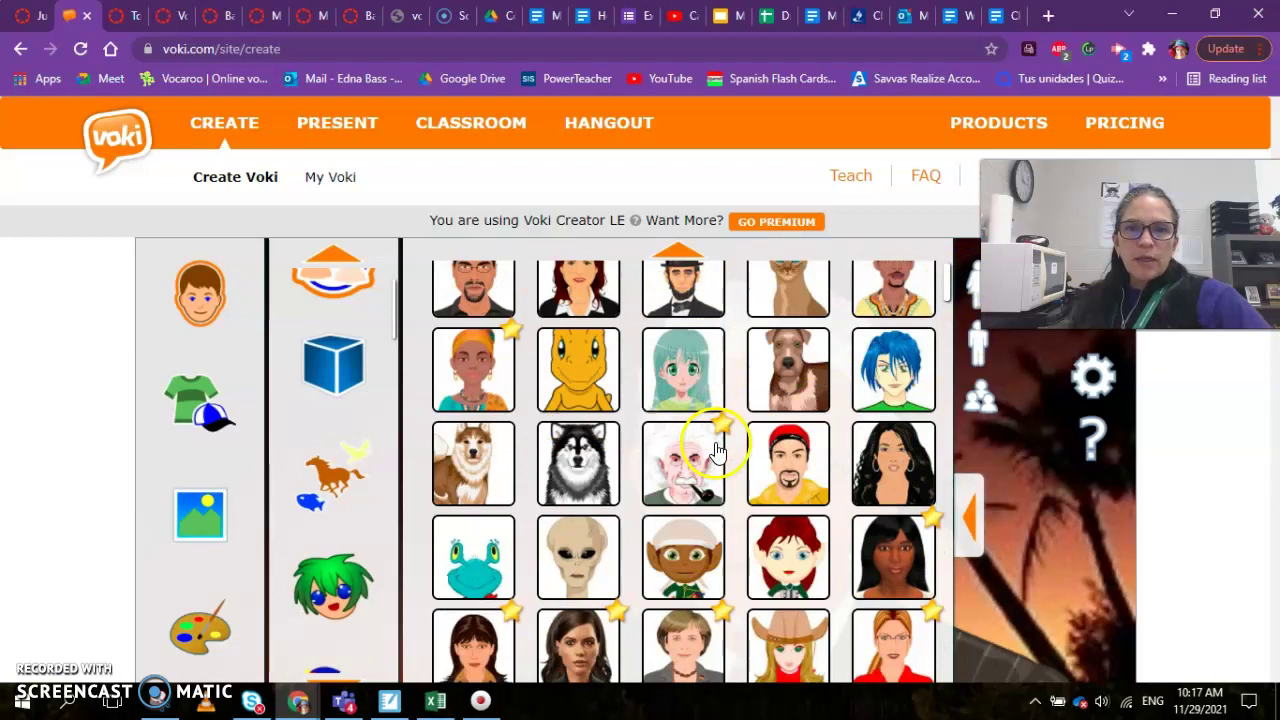
{"action": "left_click", "coordinate": [900, 478]}
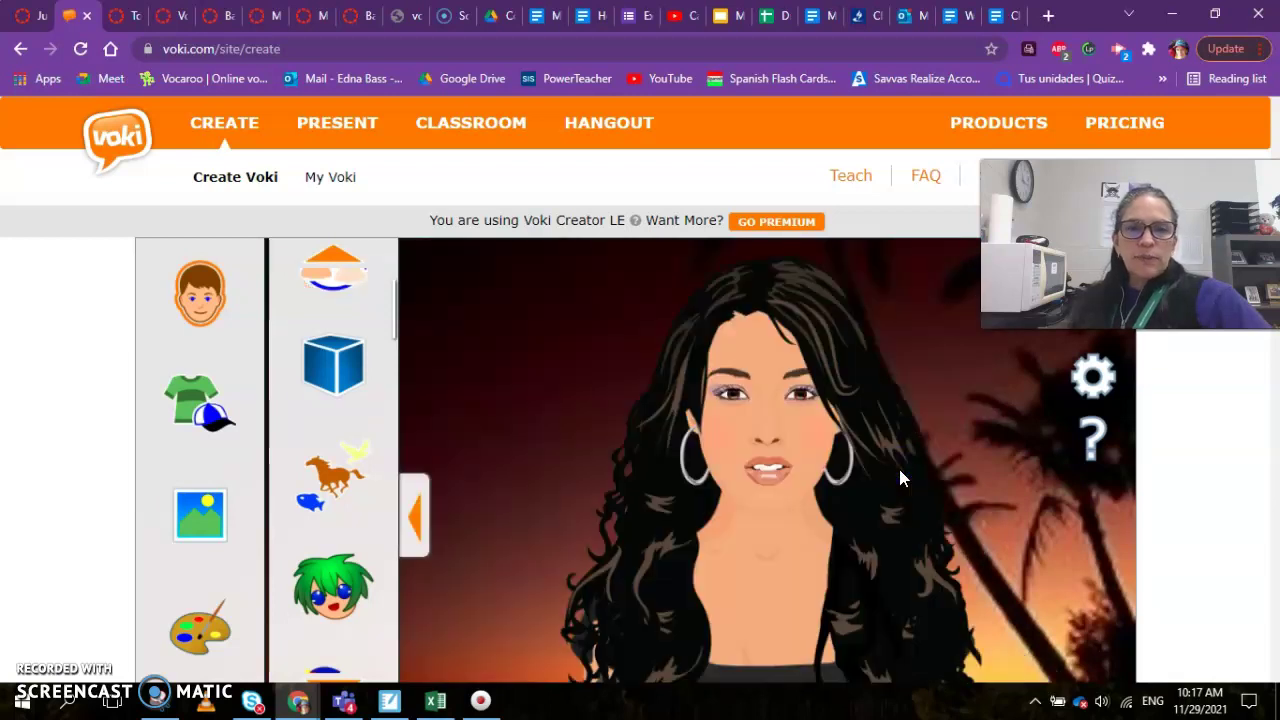
Step: Dress the character in the pink jacket with the light blue top and select the long black hairstyle
{"action": "left_click", "coordinate": [196, 405]}
{"action": "left_click", "coordinate": [316, 324]}
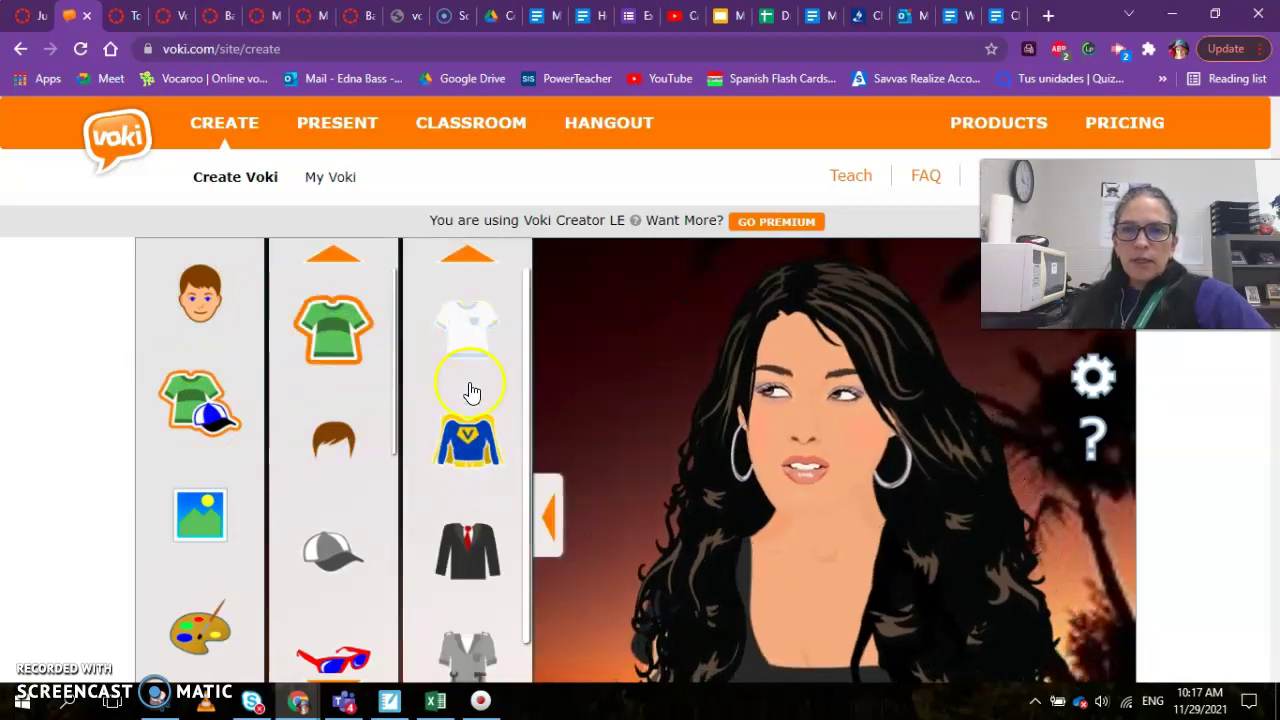
{"action": "left_click", "coordinate": [470, 550]}
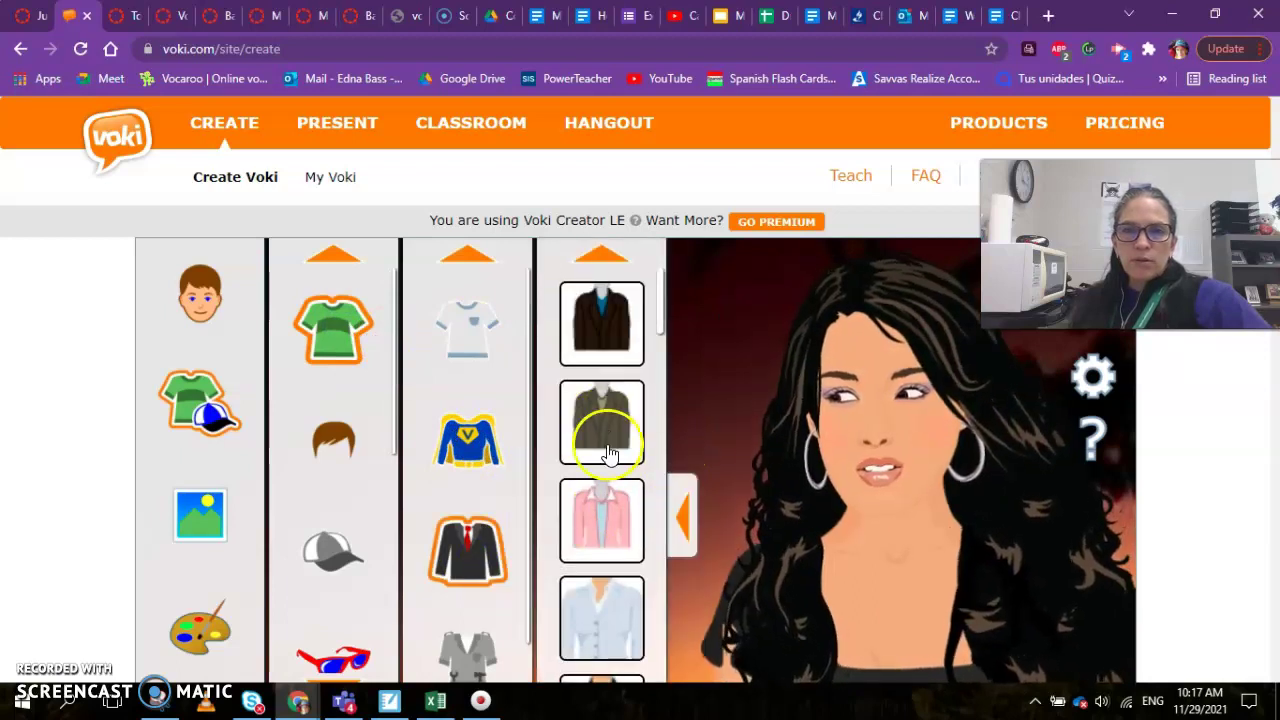
{"action": "left_click", "coordinate": [603, 518]}
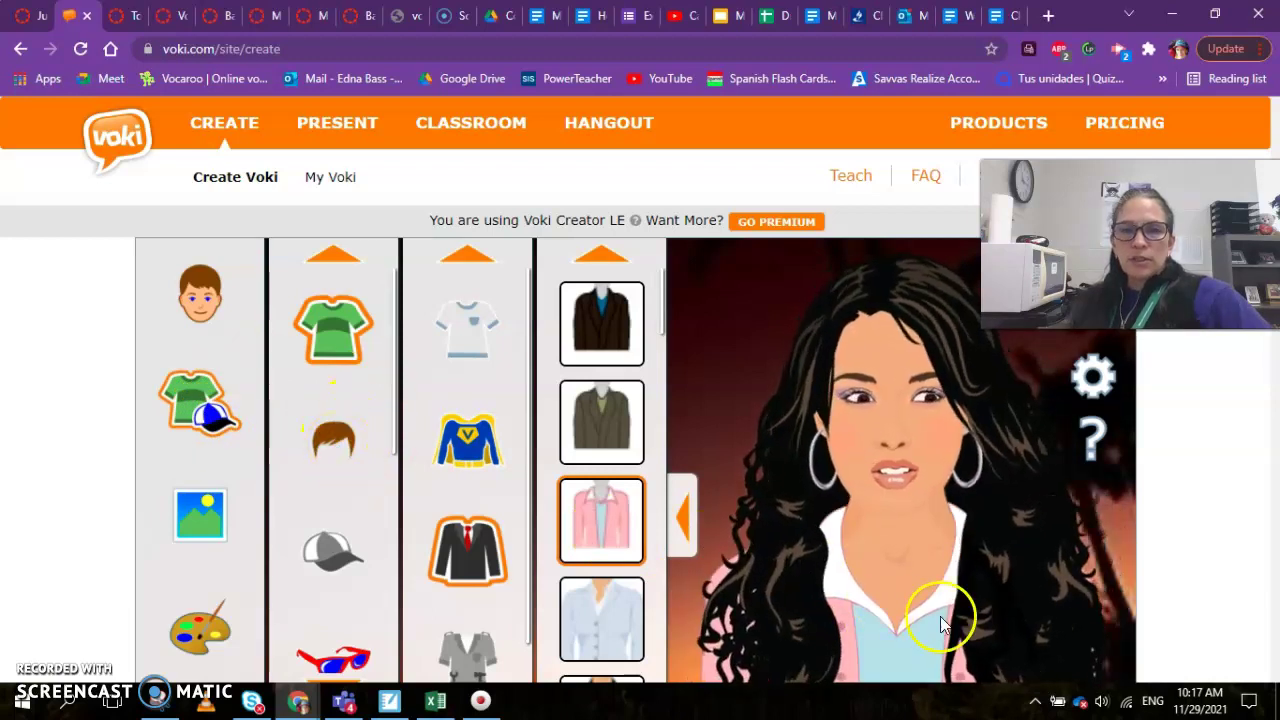
{"action": "left_click", "coordinate": [358, 455]}
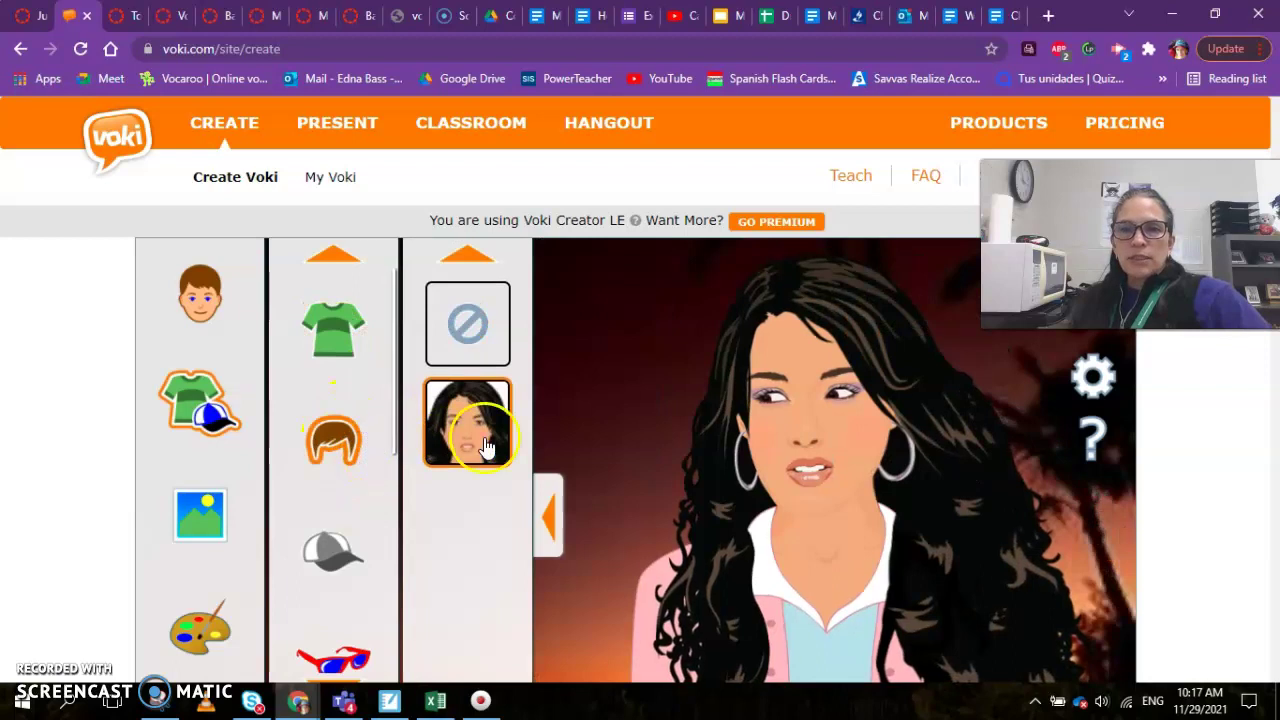
{"action": "left_click", "coordinate": [470, 432]}
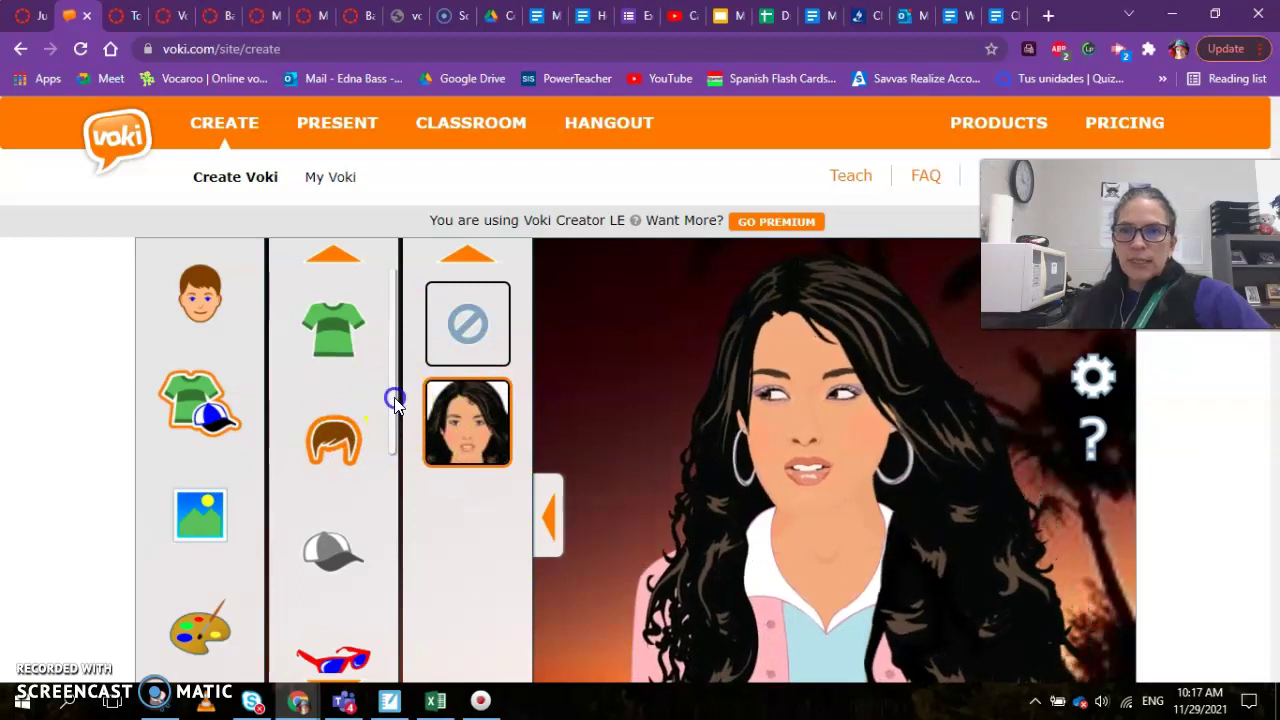
Step: Put the clear rimless glasses on the character from the eyewear options
{"action": "left_click_drag", "start_coordinate": [400, 400], "coordinate": [395, 455]}
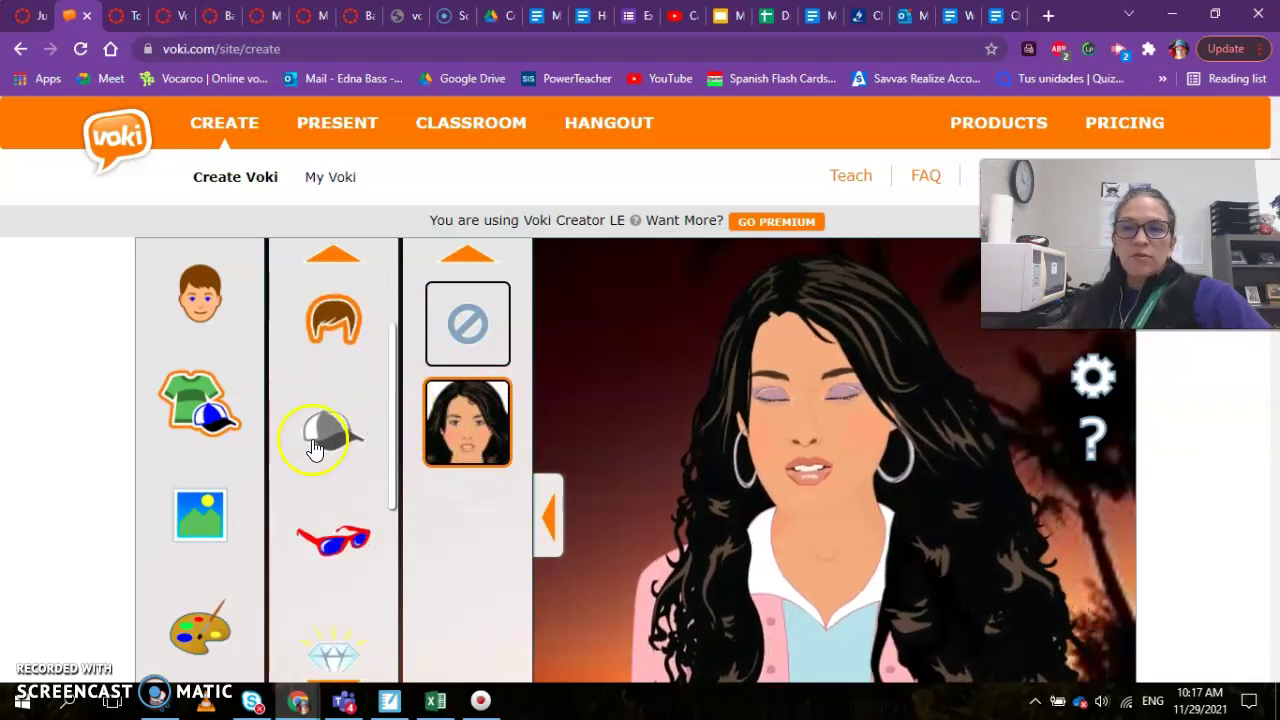
{"action": "left_click_drag", "start_coordinate": [399, 425], "coordinate": [397, 451]}
{"action": "left_click", "coordinate": [352, 458]}
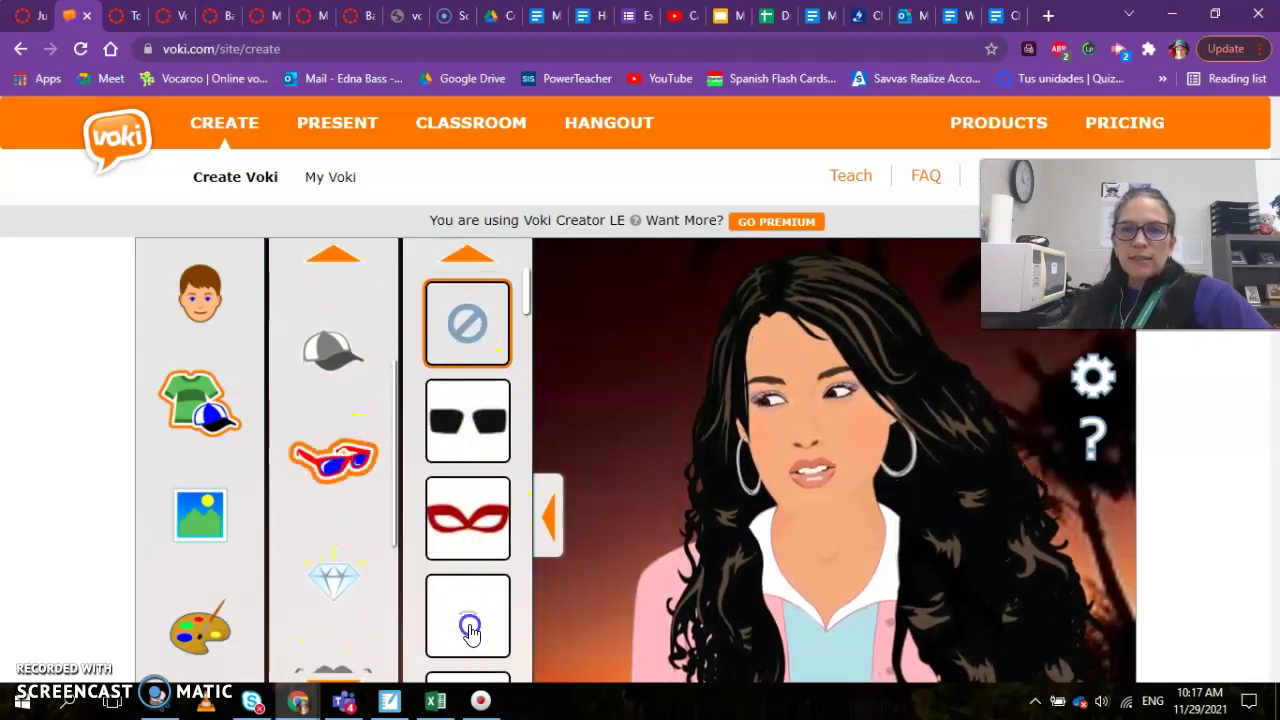
{"action": "left_click", "coordinate": [472, 634]}
Step: Try several necklaces on the character and choose the black choker with the gold section
{"action": "left_click", "coordinate": [368, 567]}
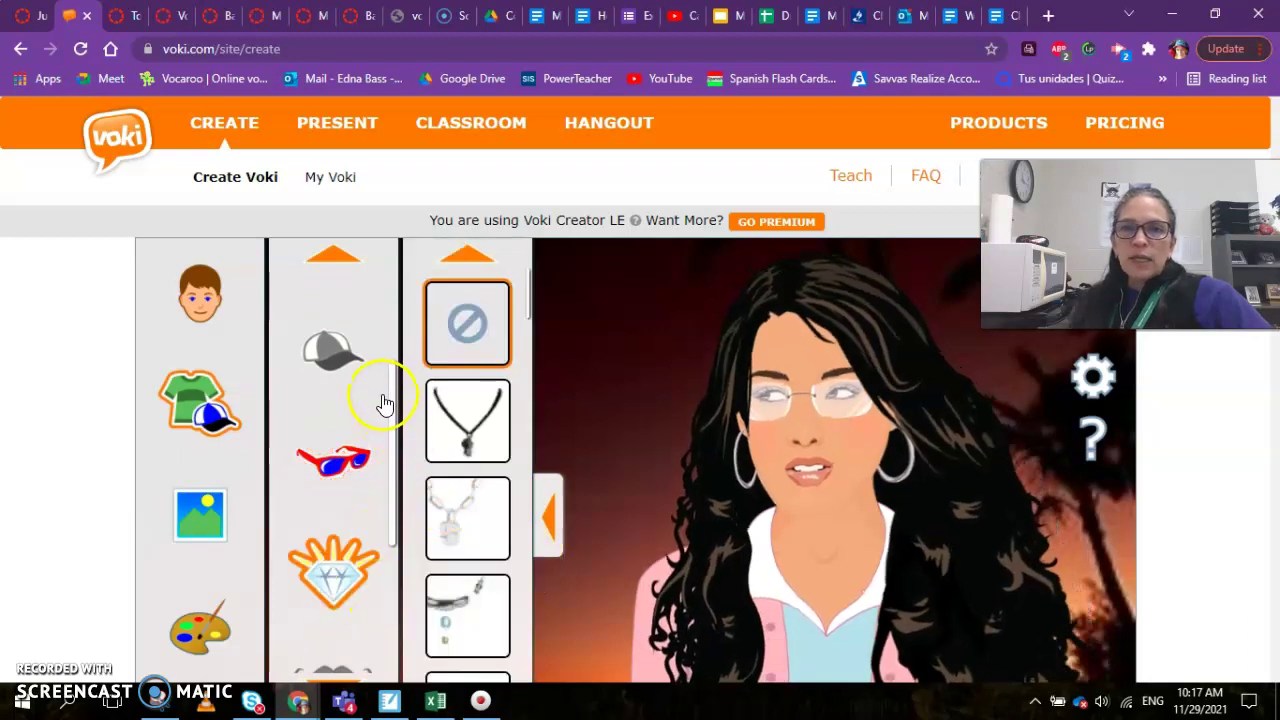
{"action": "left_click", "coordinate": [466, 430]}
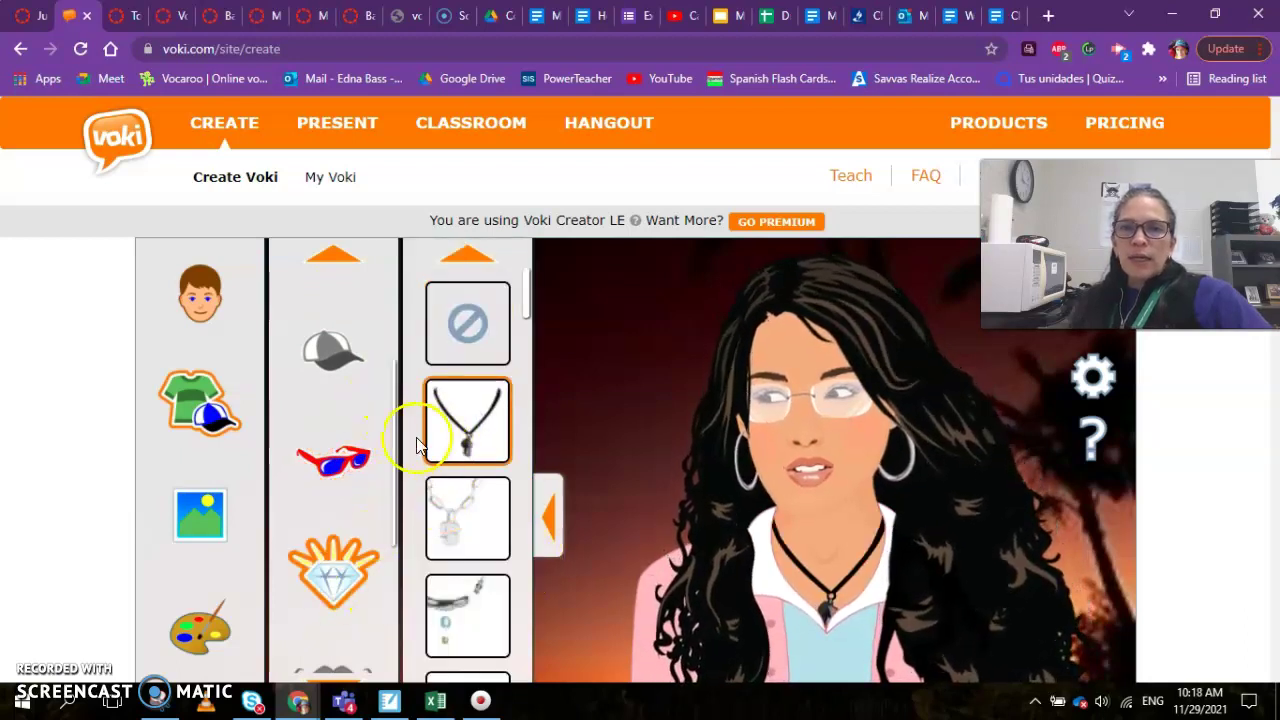
{"action": "left_click", "coordinate": [480, 545]}
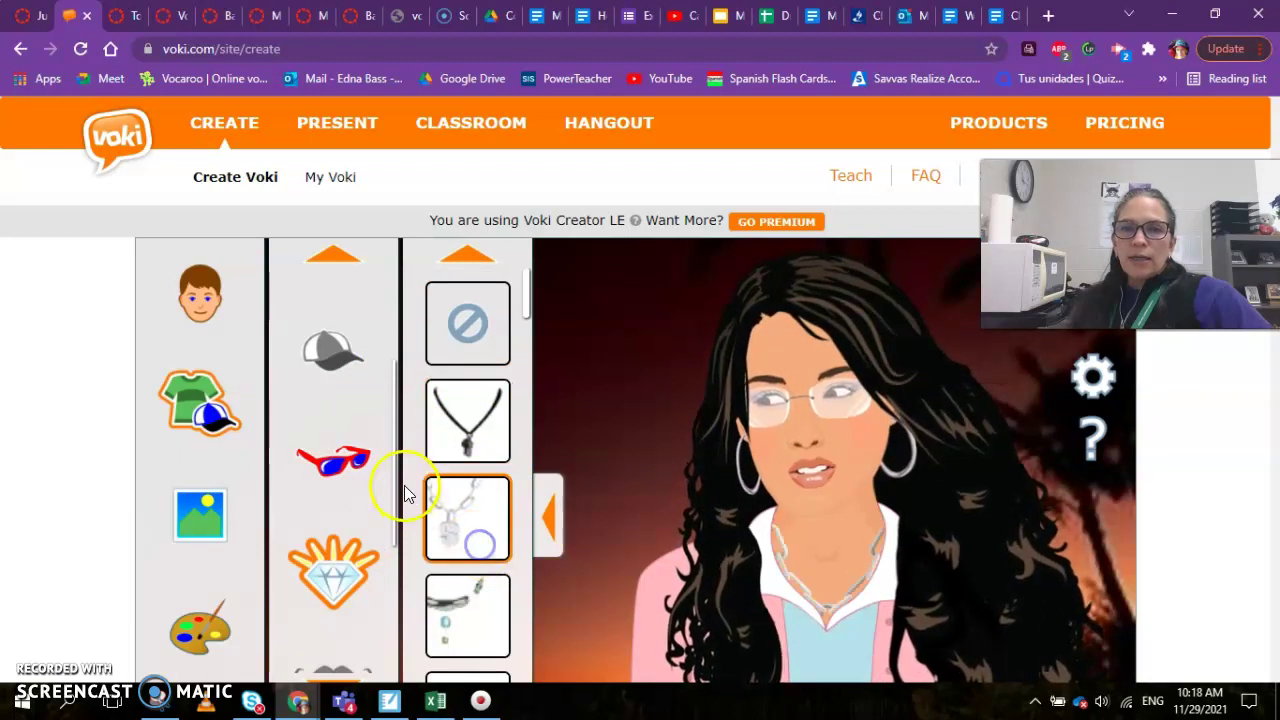
{"action": "left_click", "coordinate": [482, 620]}
{"action": "scroll", "coordinate": [495, 610], "scroll_direction": "down", "scroll_amount": 1}
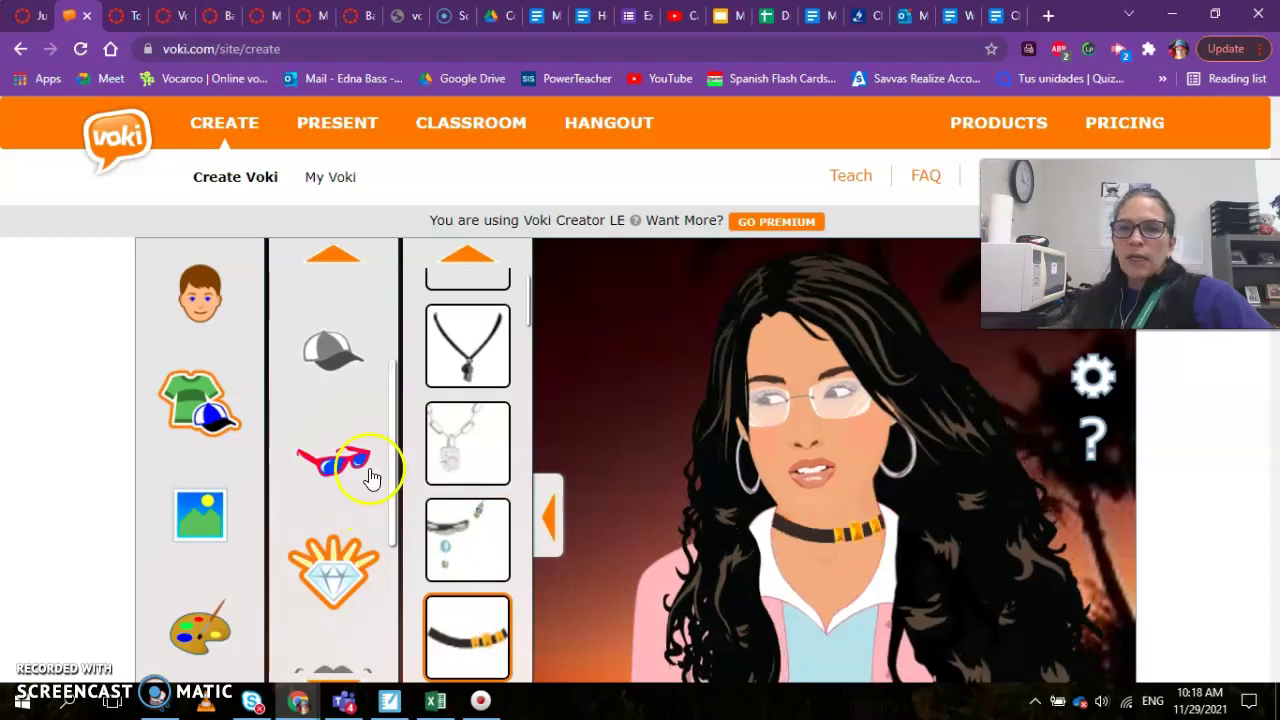
Step: Look through the remaining accessory categories, including the mouth options
{"action": "left_click_drag", "start_coordinate": [400, 423], "coordinate": [400, 540]}
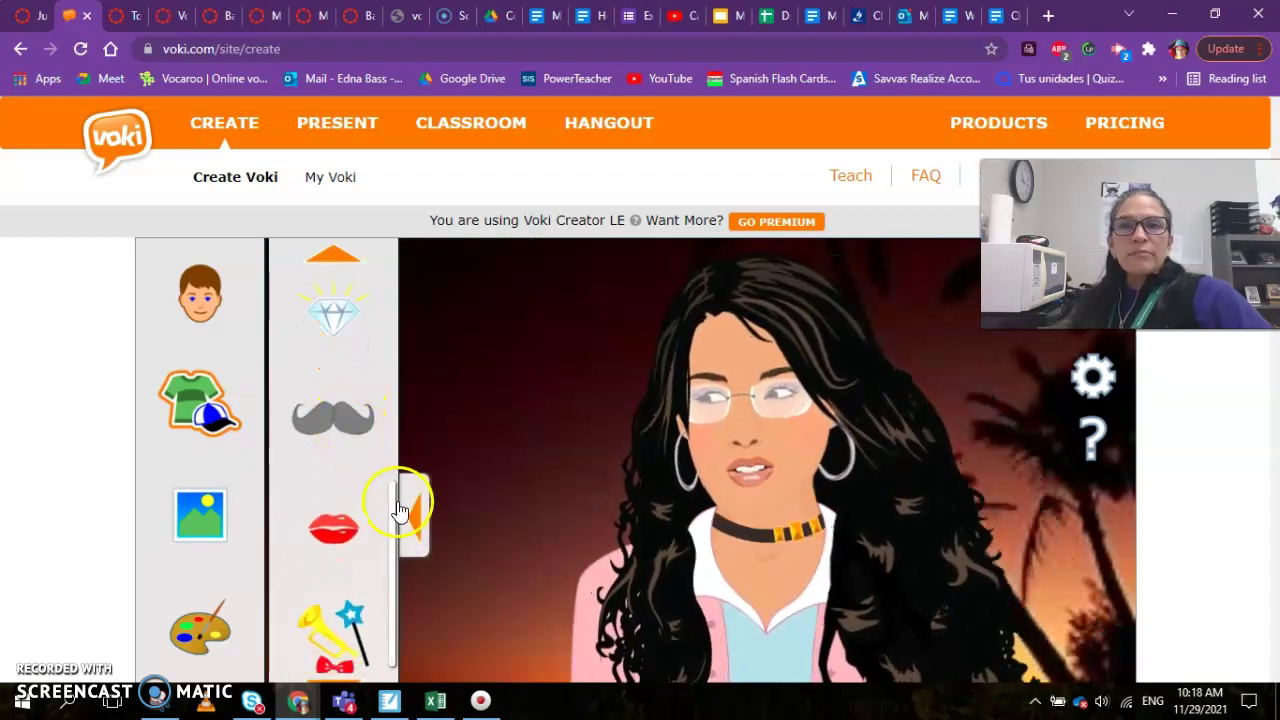
{"action": "left_click", "coordinate": [345, 540]}
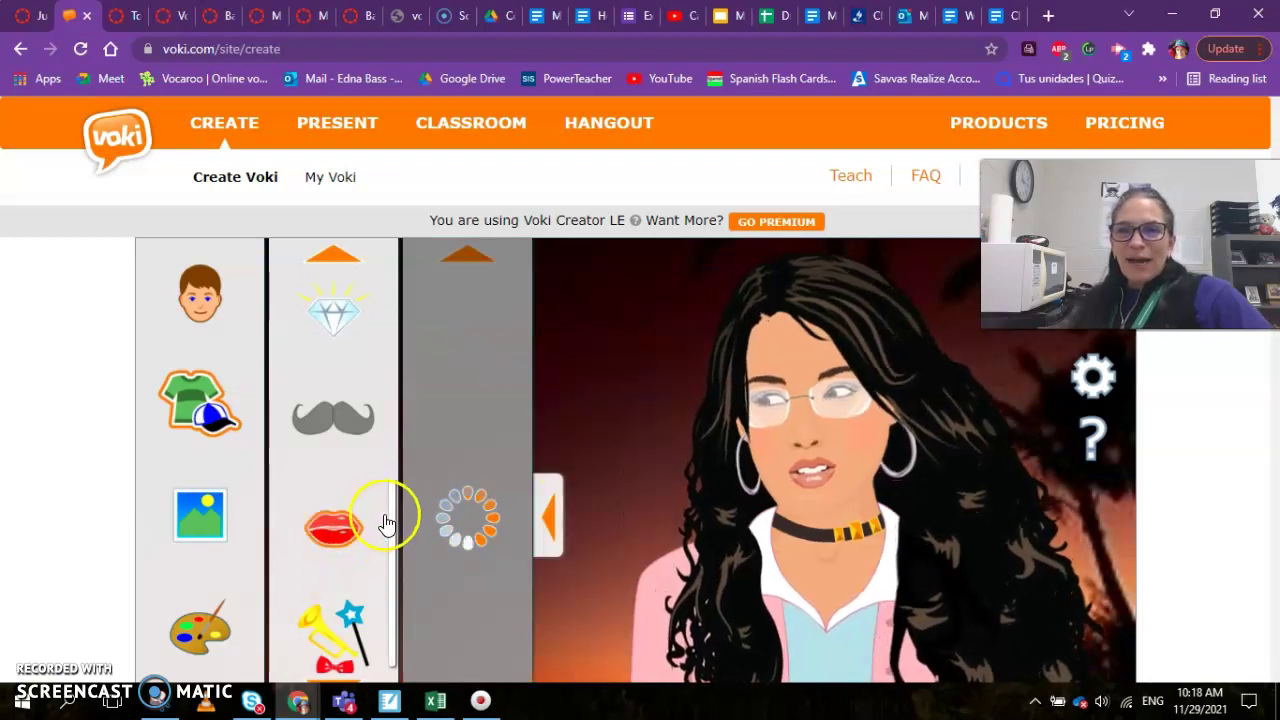
{"action": "left_click_drag", "start_coordinate": [393, 509], "coordinate": [381, 587]}
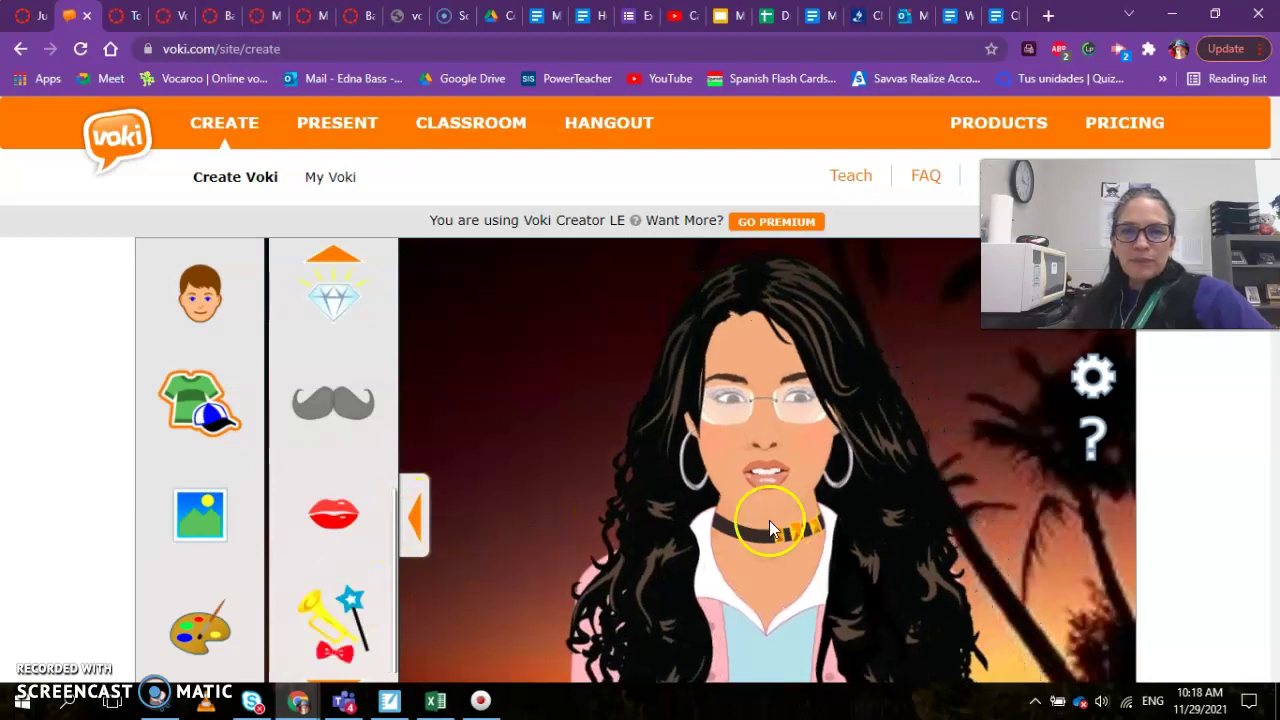
Step: Try the skateboard prop and choose the boombox prop for the character's scene
{"action": "left_click", "coordinate": [335, 520]}
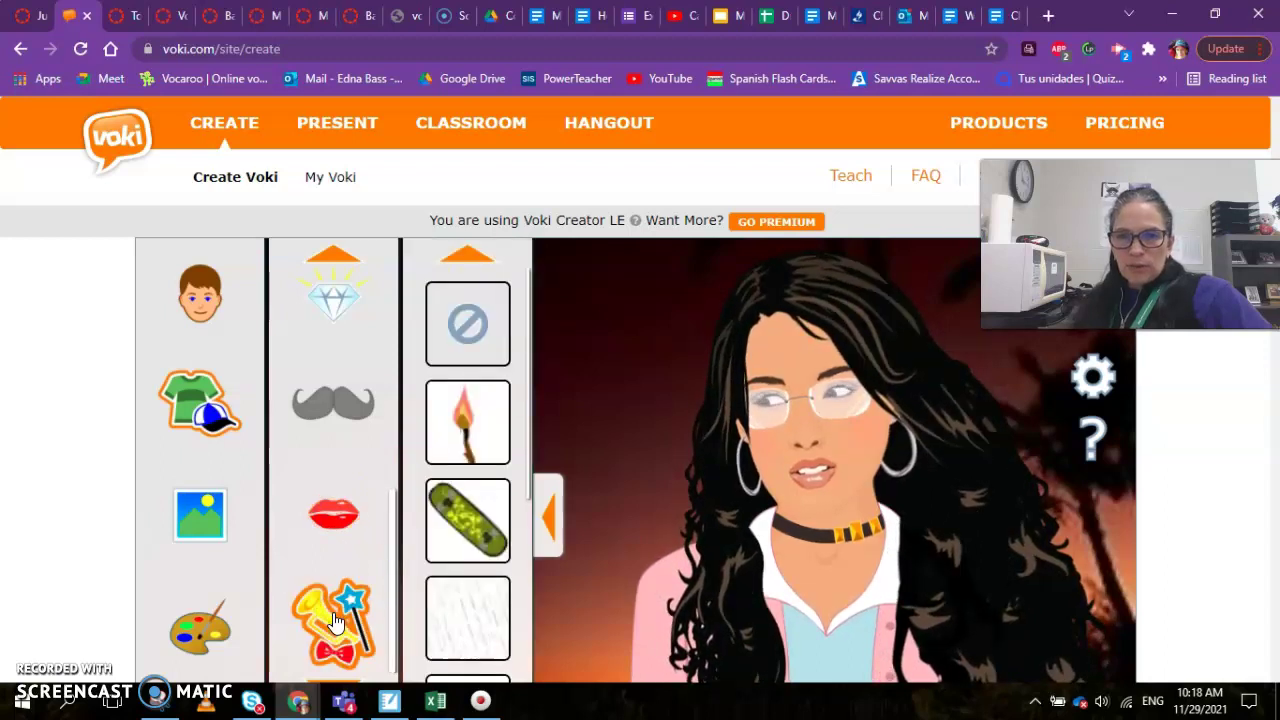
{"action": "left_click", "coordinate": [490, 443]}
{"action": "left_click", "coordinate": [466, 518]}
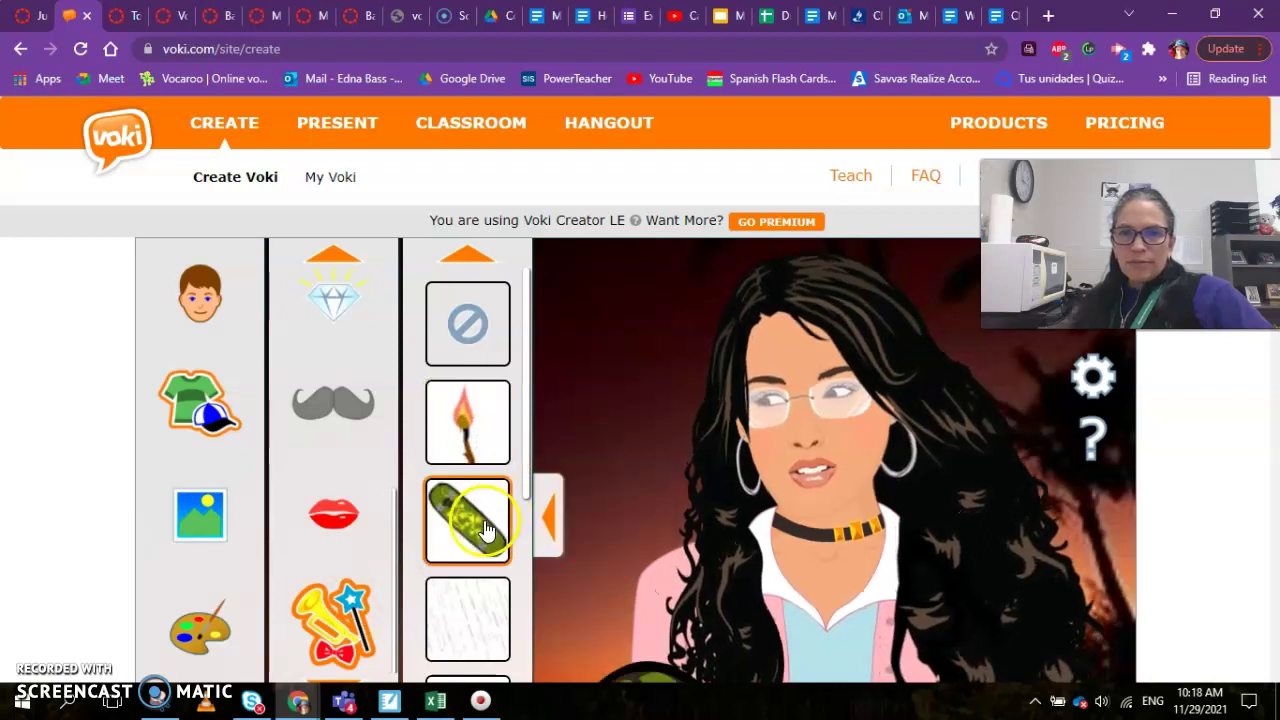
{"action": "left_click_drag", "start_coordinate": [530, 427], "coordinate": [526, 523]}
{"action": "left_click", "coordinate": [482, 590]}
{"action": "left_click", "coordinate": [468, 508]}
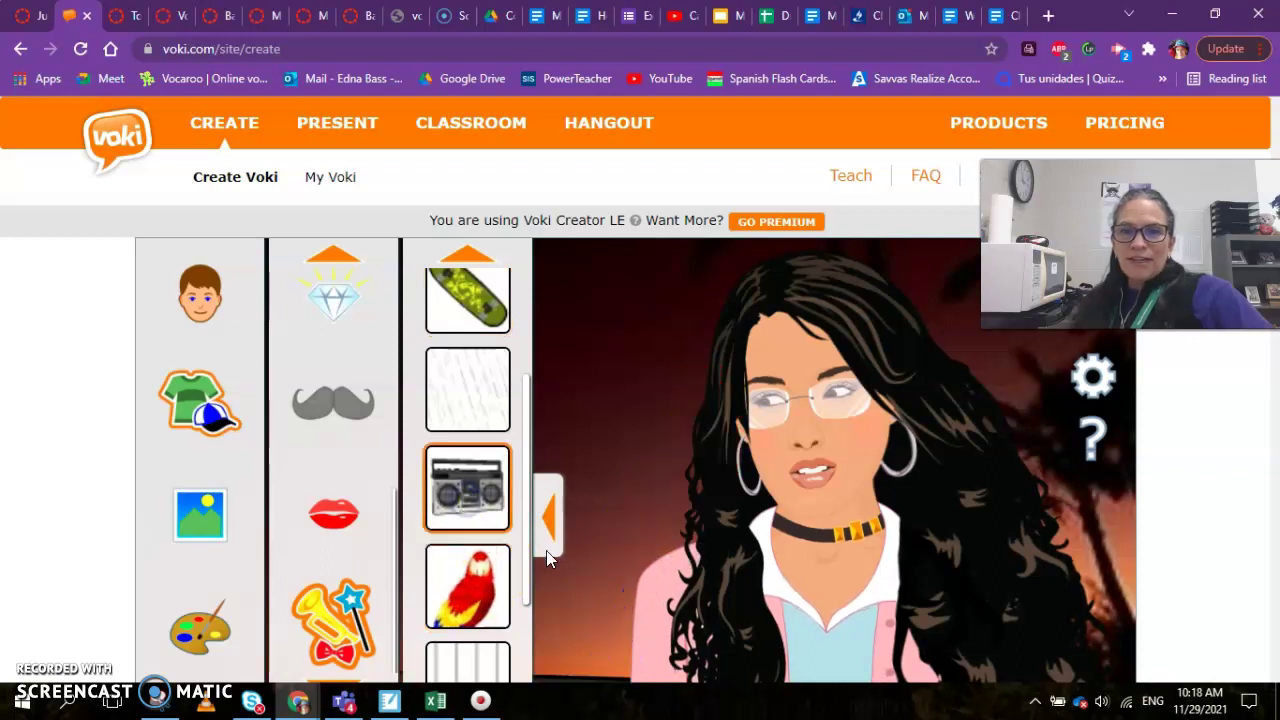
{"action": "scroll", "coordinate": [702, 557], "scroll_direction": "down", "scroll_amount": 2}
{"action": "scroll", "coordinate": [702, 557], "scroll_direction": "up", "scroll_amount": 2}
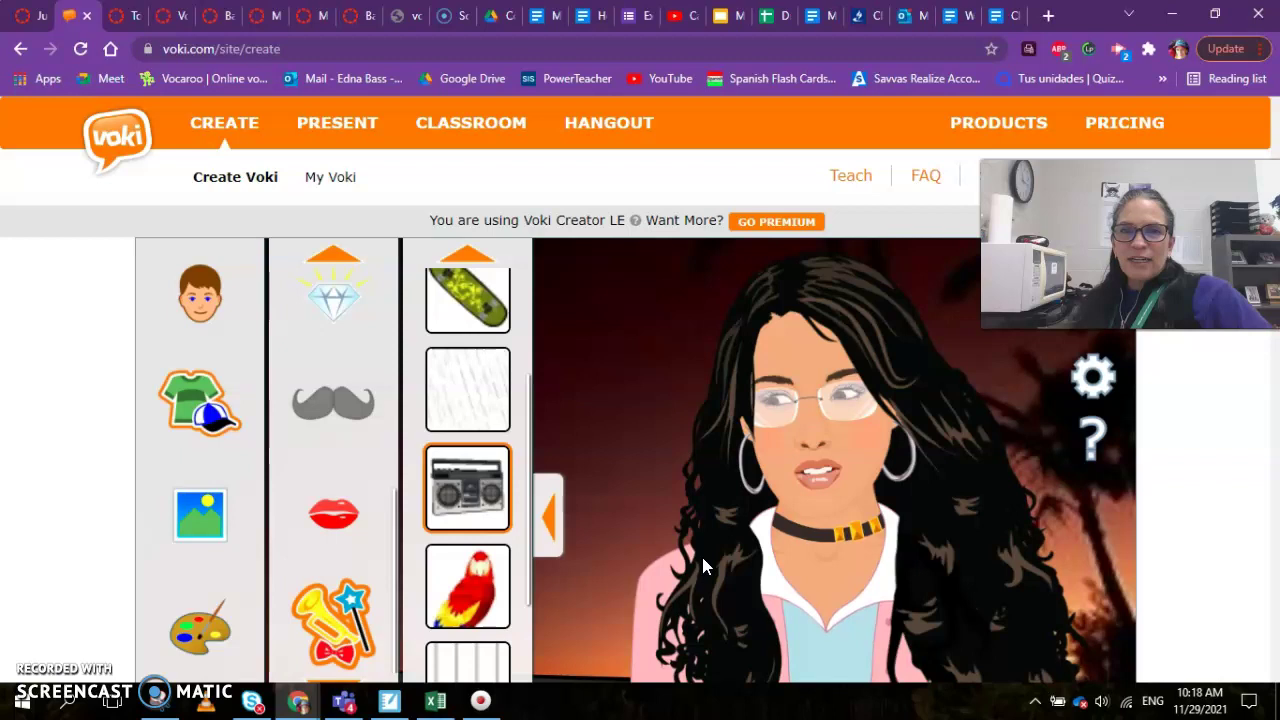
{"action": "scroll", "coordinate": [703, 562], "scroll_direction": "down", "scroll_amount": 1}
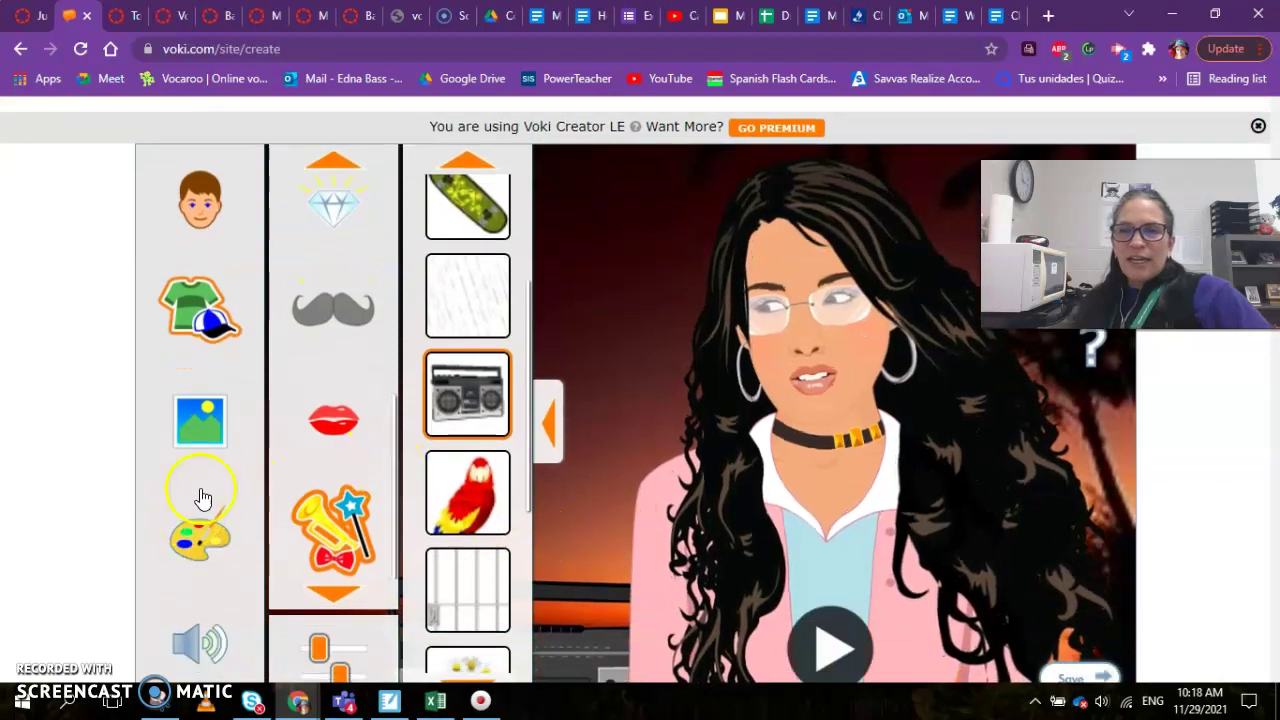
Step: Try the desert landscape background and set the night scene with the carnival lights as the background
{"action": "left_click", "coordinate": [196, 428]}
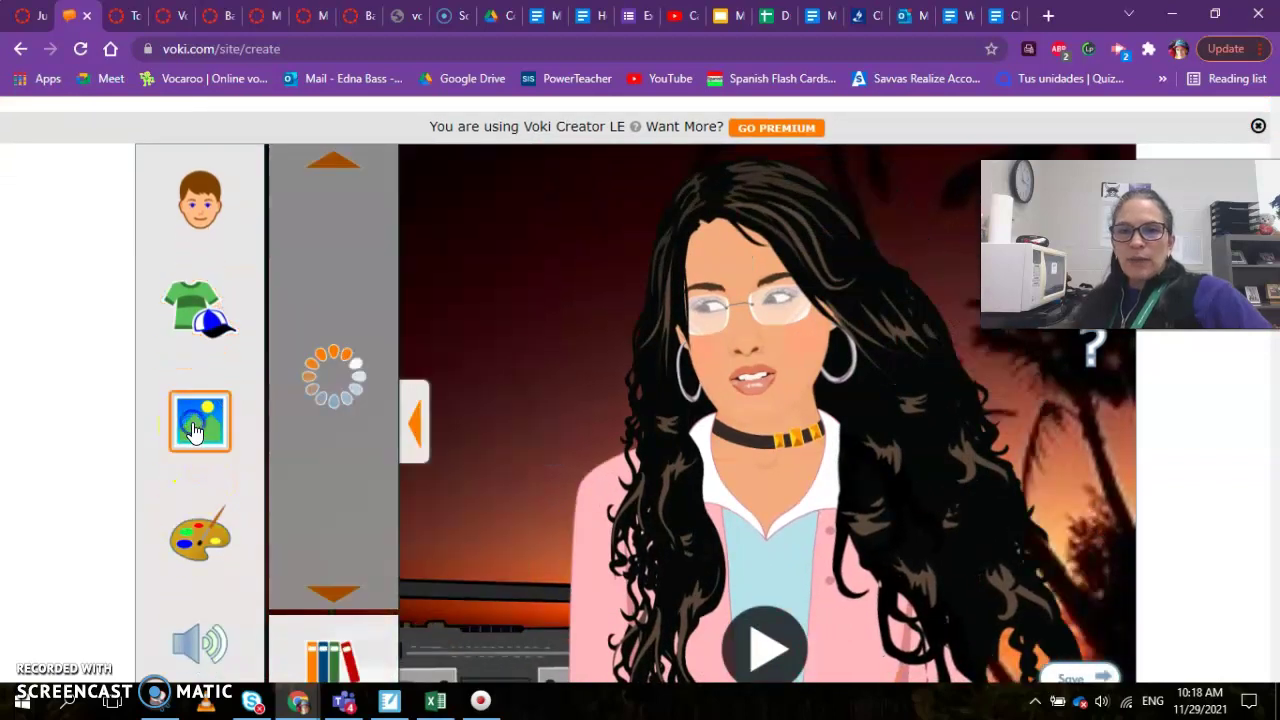
{"action": "left_click", "coordinate": [457, 300]}
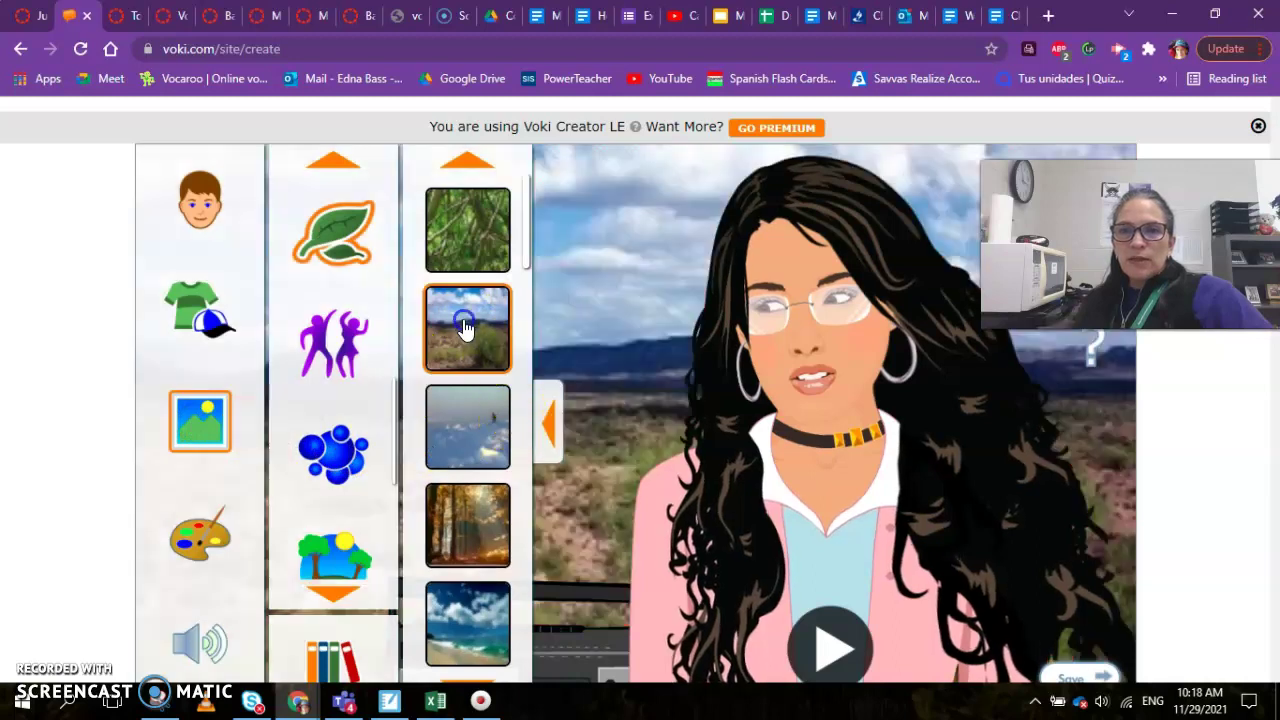
{"action": "left_click", "coordinate": [473, 485]}
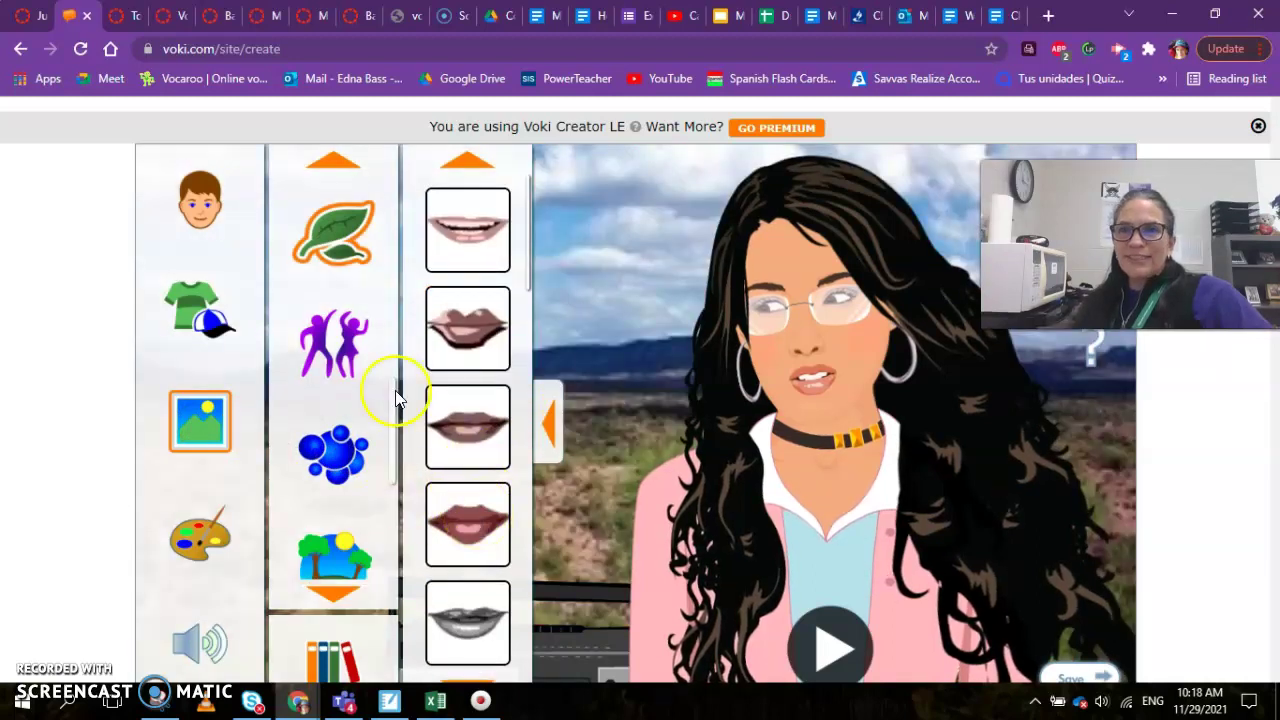
{"action": "left_click", "coordinate": [345, 350]}
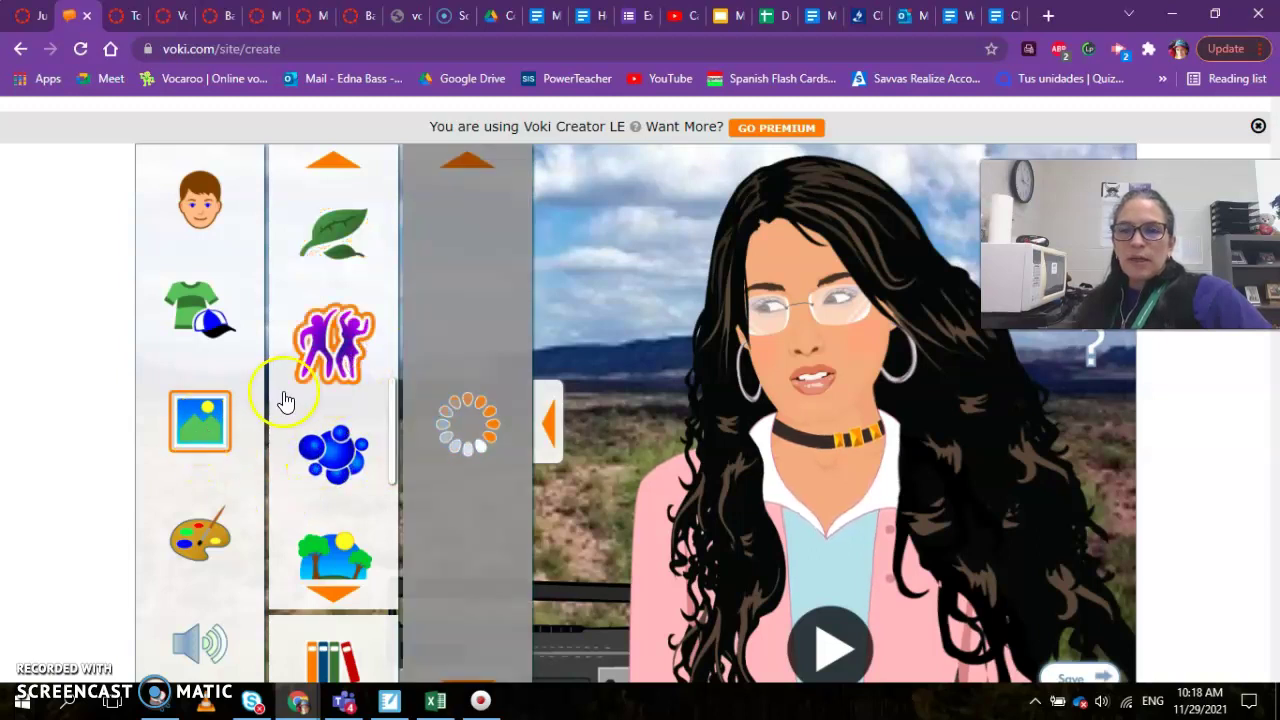
{"action": "left_click", "coordinate": [336, 553]}
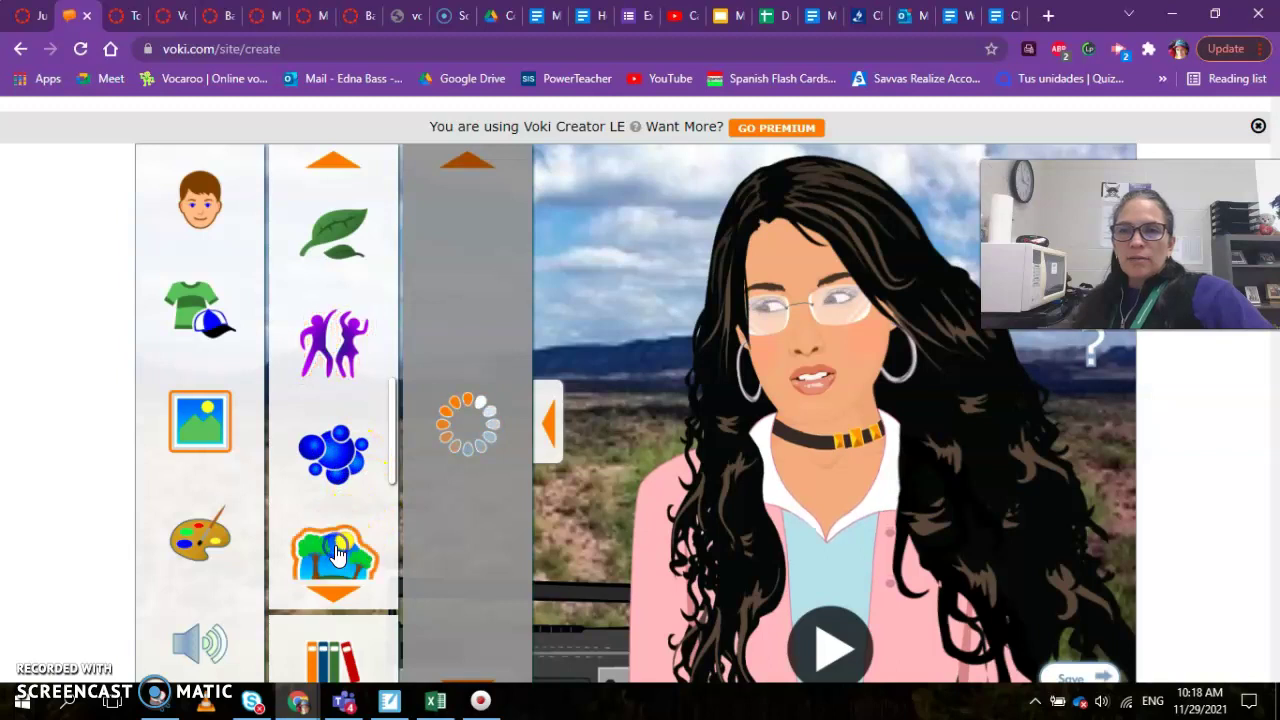
{"action": "left_click", "coordinate": [487, 335]}
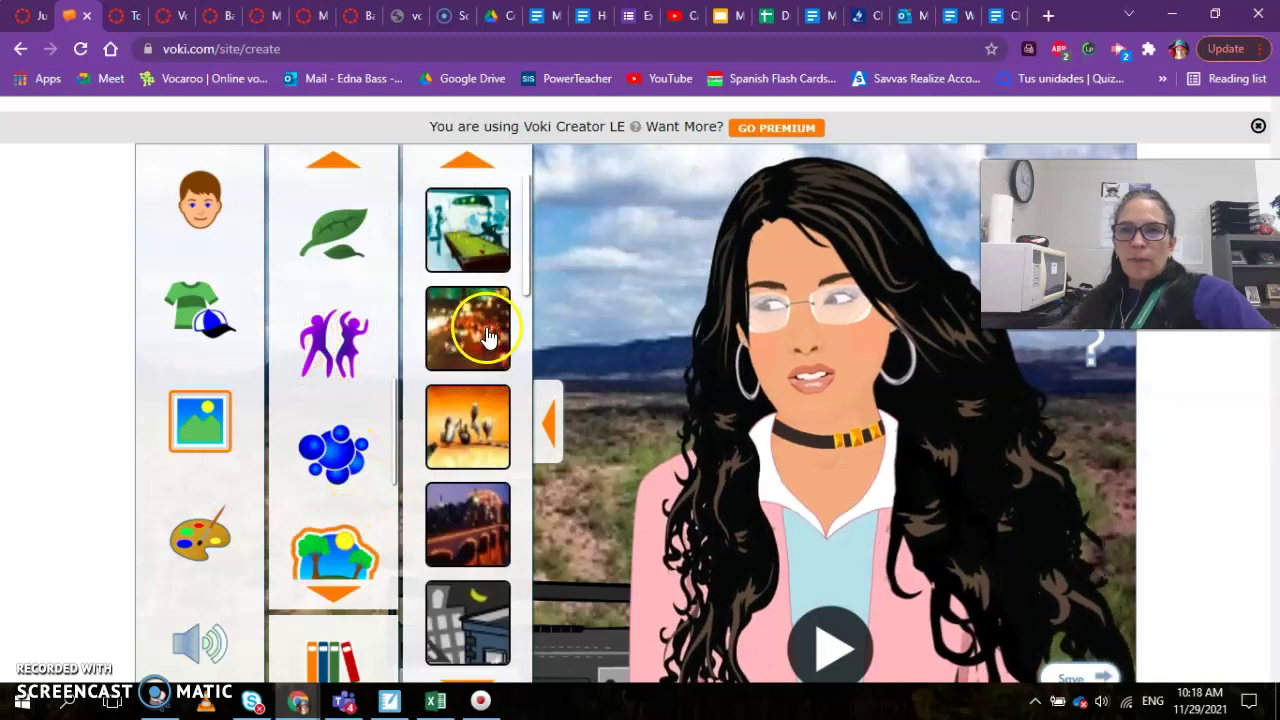
{"action": "left_click", "coordinate": [491, 449]}
{"action": "left_click", "coordinate": [480, 523]}
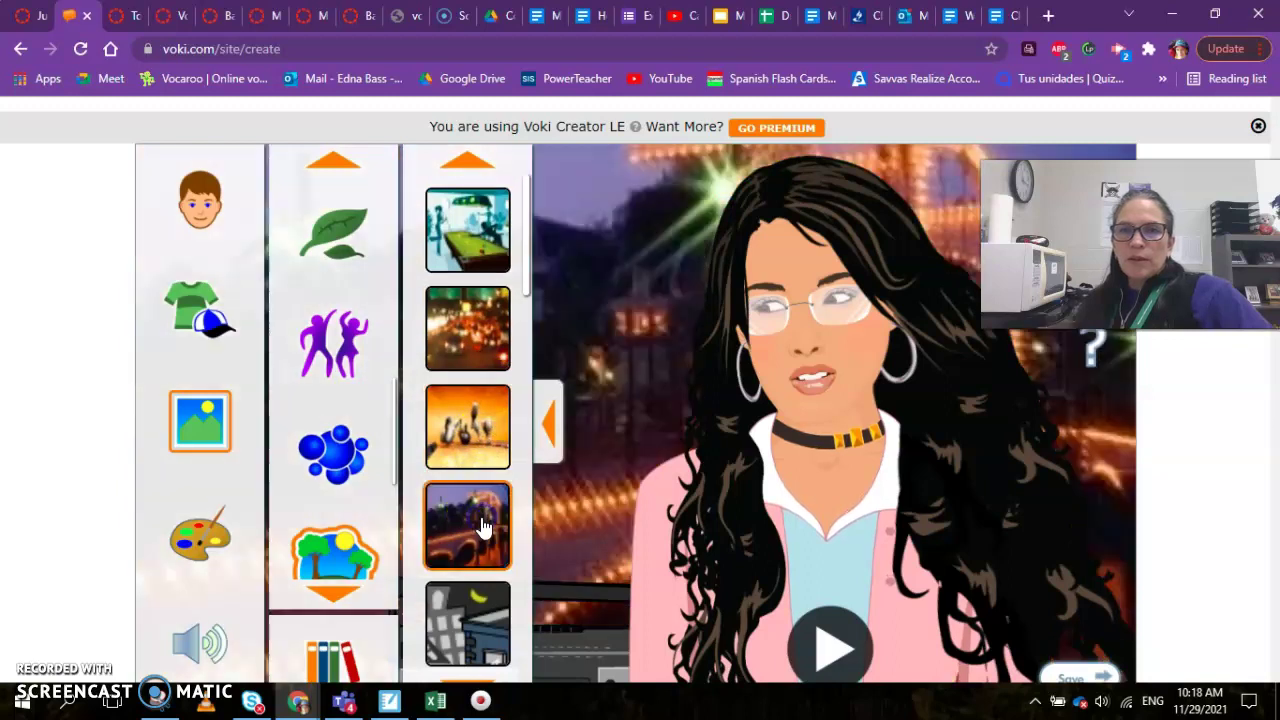
Step: Recolor the character's lips dark red
{"action": "left_click", "coordinate": [196, 545]}
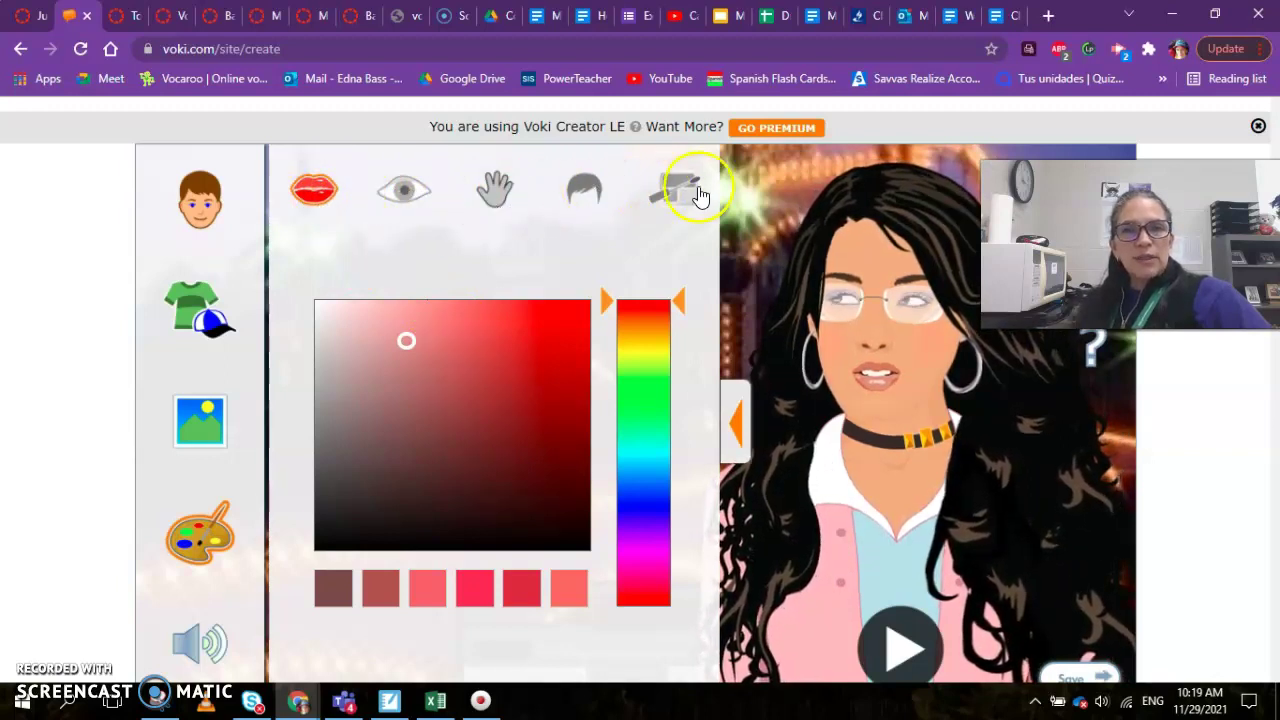
{"action": "left_click", "coordinate": [551, 387]}
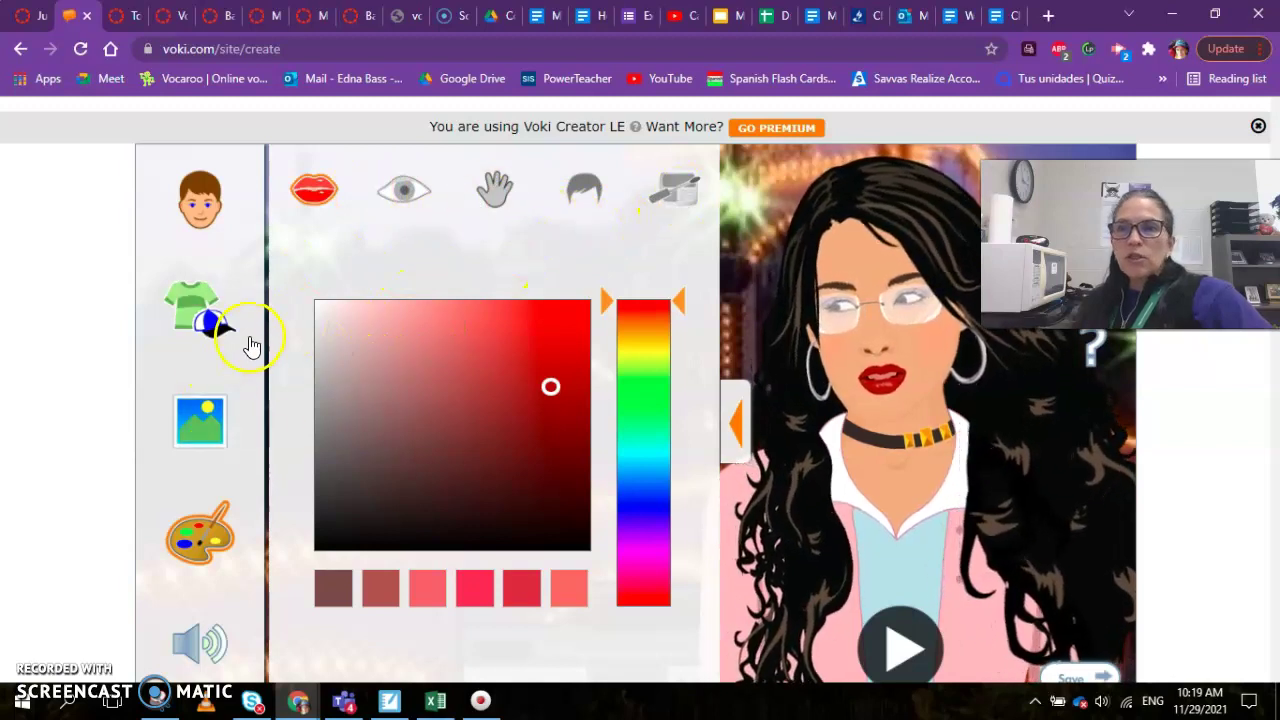
{"action": "scroll", "coordinate": [738, 577], "scroll_direction": "down", "scroll_amount": 2}
{"action": "scroll", "coordinate": [738, 577], "scroll_direction": "up", "scroll_amount": 3}
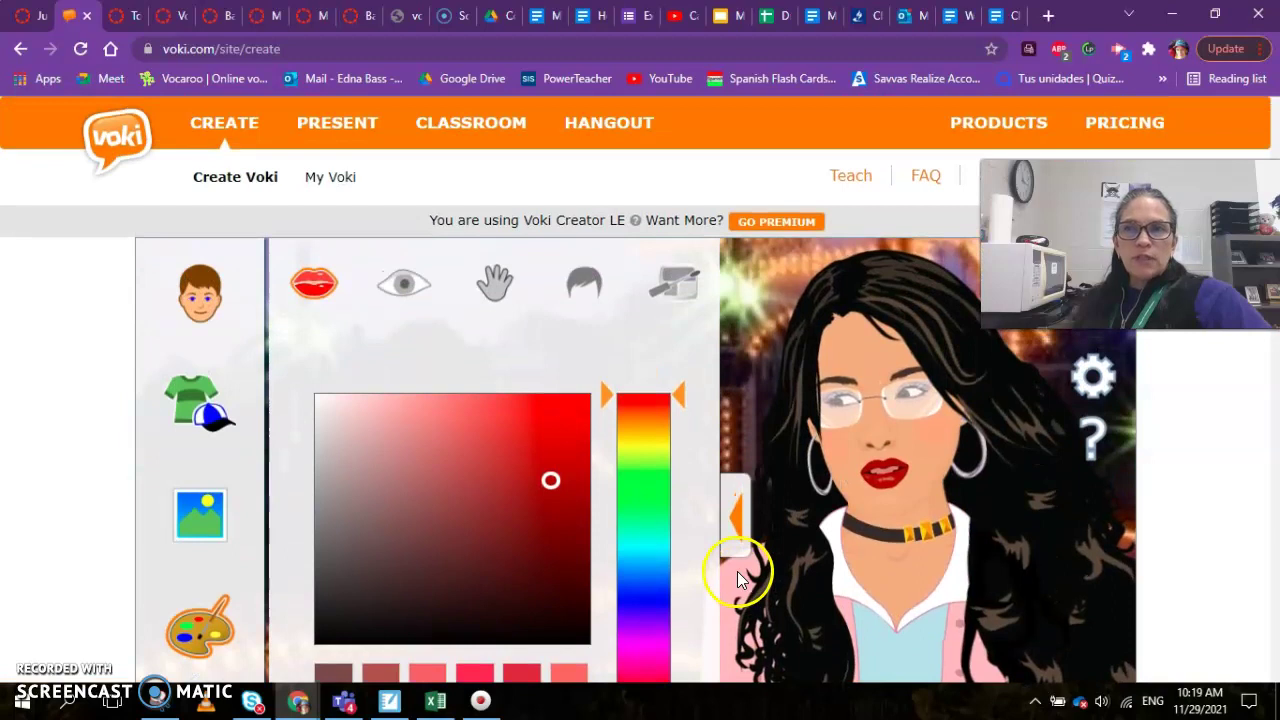
Step: Switch to the Canvas assignment and highlight the required text items a to e, from the greeting to the good bye expression
{"action": "left_click", "coordinate": [25, 16]}
{"action": "scroll", "coordinate": [647, 597], "scroll_direction": "down", "scroll_amount": 5}
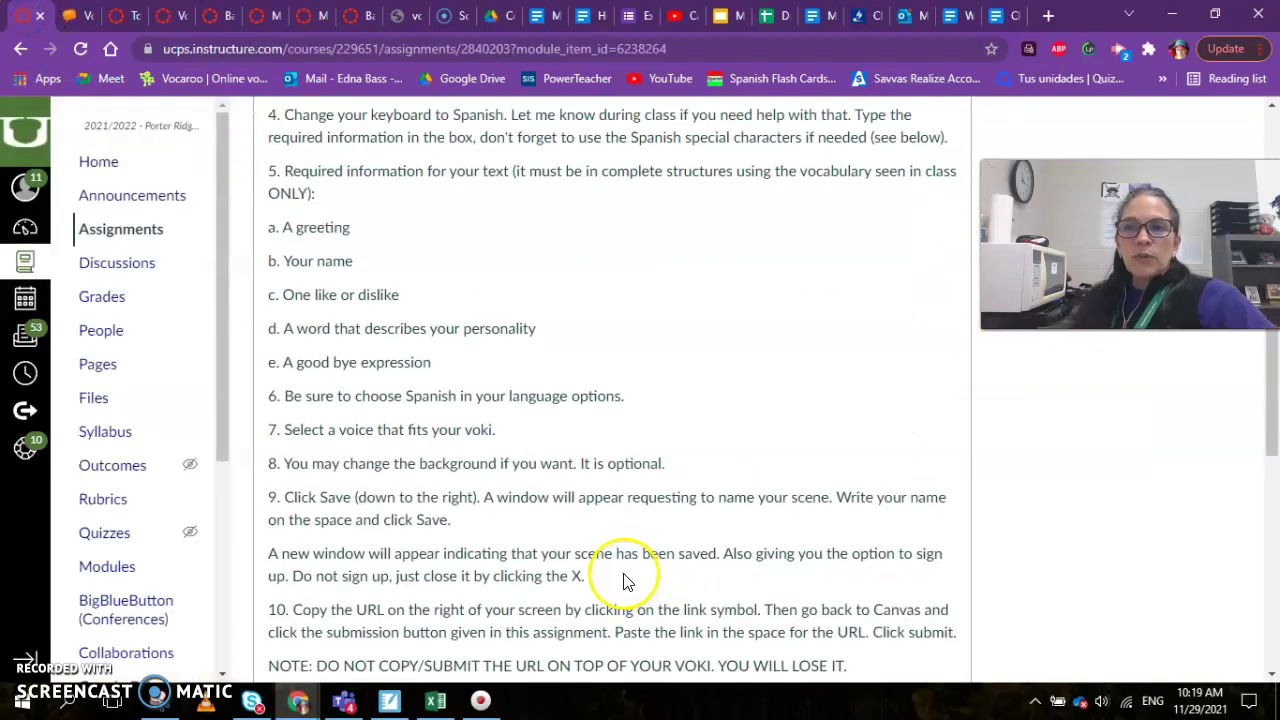
{"action": "left_click_drag", "start_coordinate": [271, 227], "coordinate": [589, 363]}
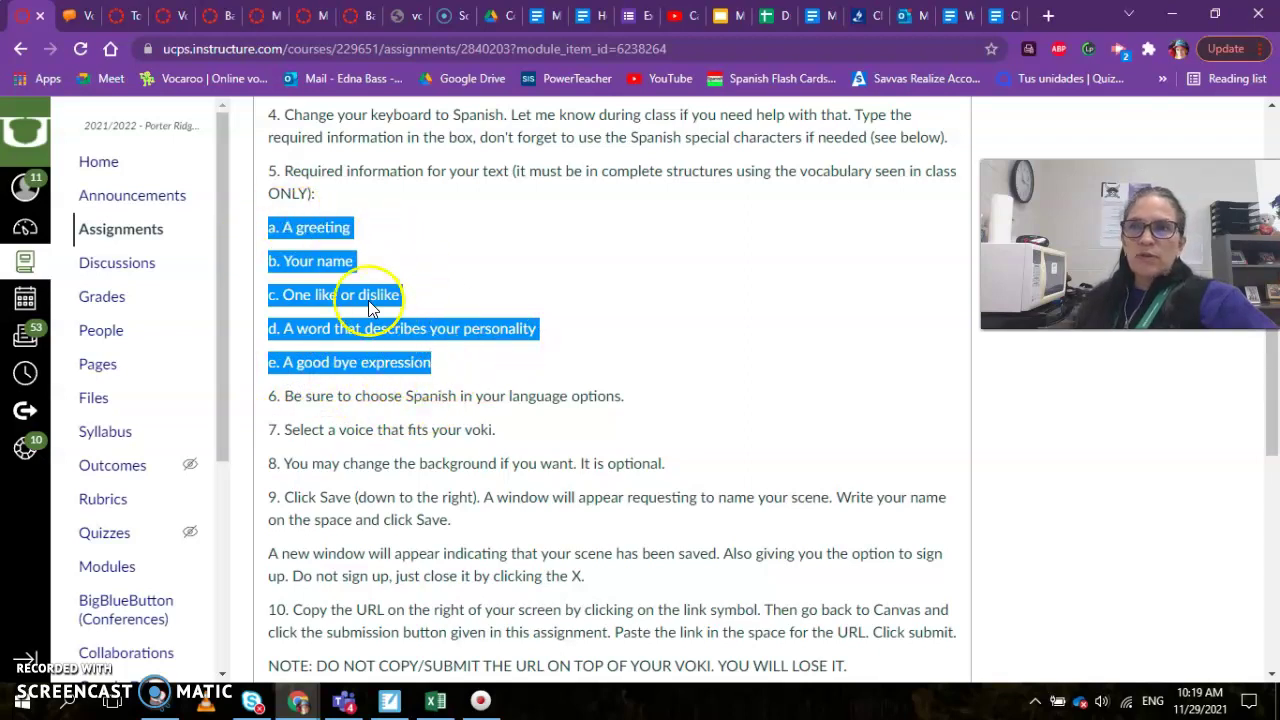
Step: Switch back to Voki and begin the character's Spanish speech text with "Buenos días." and a "Me llamo" sentence giving the character's name
{"action": "left_click", "coordinate": [84, 28]}
{"action": "scroll", "coordinate": [200, 600], "scroll_direction": "down", "scroll_amount": 2}
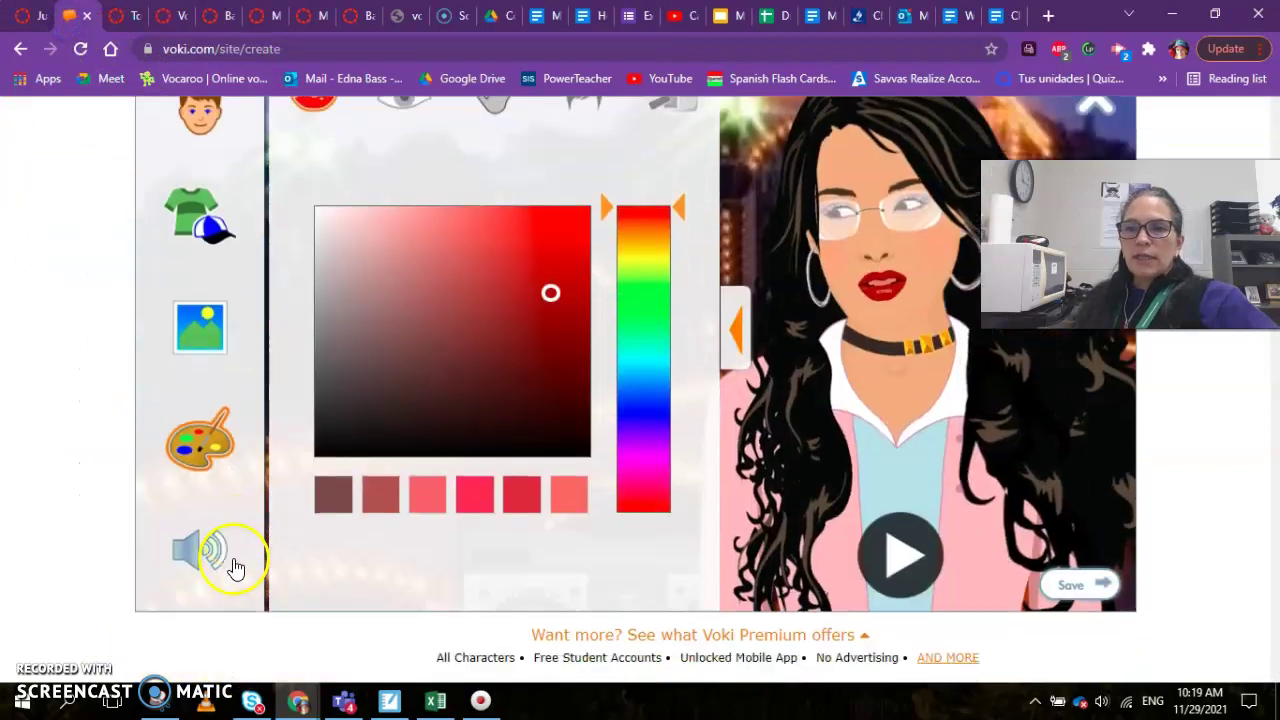
{"action": "left_click", "coordinate": [193, 562]}
{"action": "scroll", "coordinate": [366, 354], "scroll_direction": "up", "scroll_amount": 1}
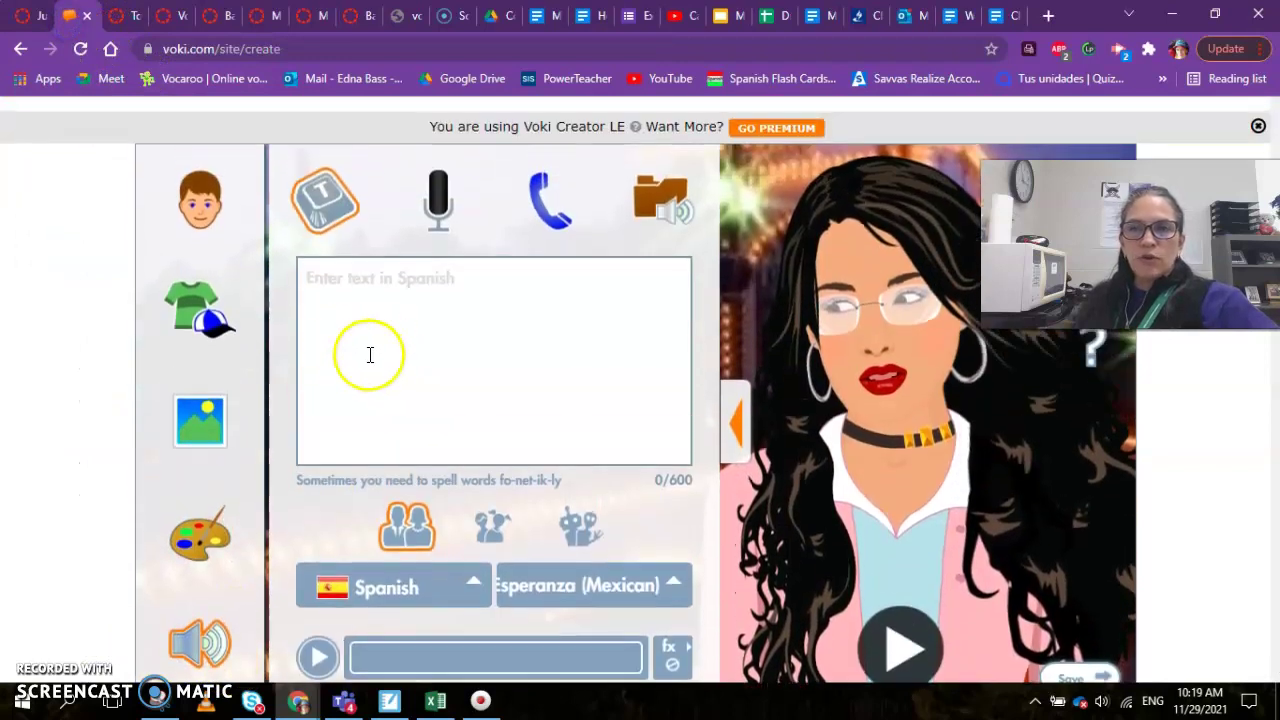
{"action": "left_click", "coordinate": [315, 288]}
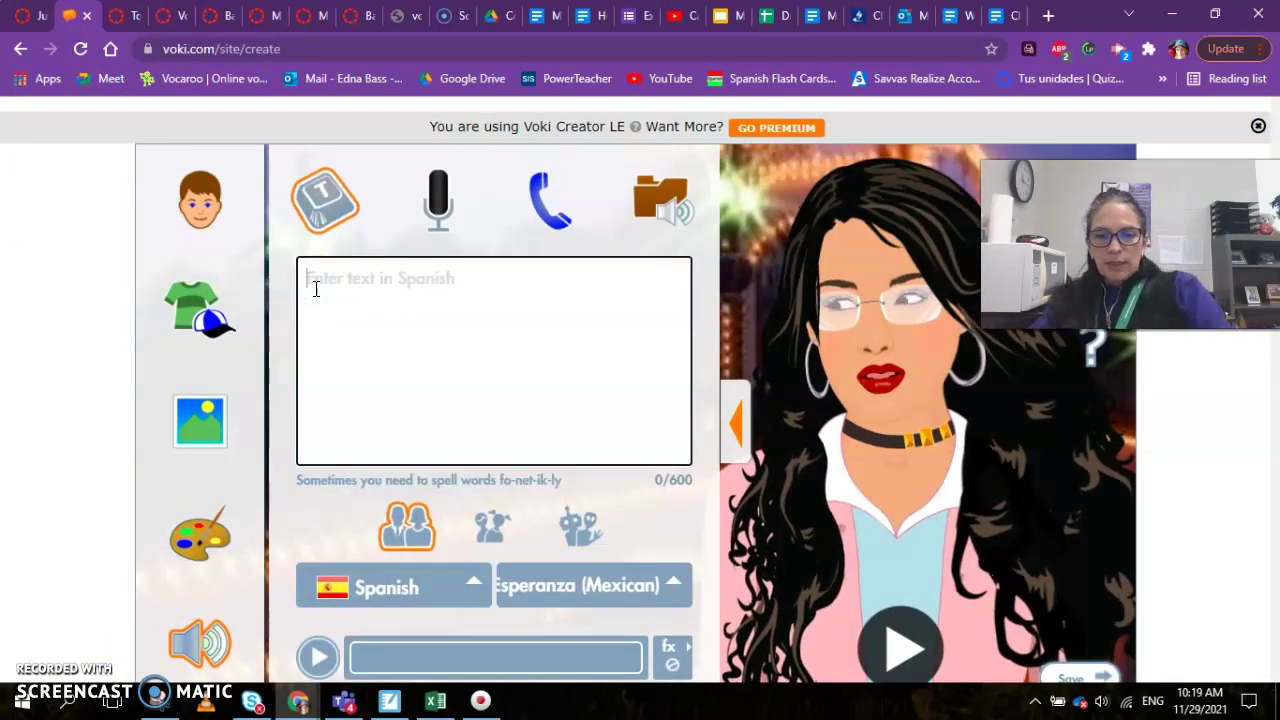
{"action": "type", "text": "Buenos días. Me llamo Paula. S"}
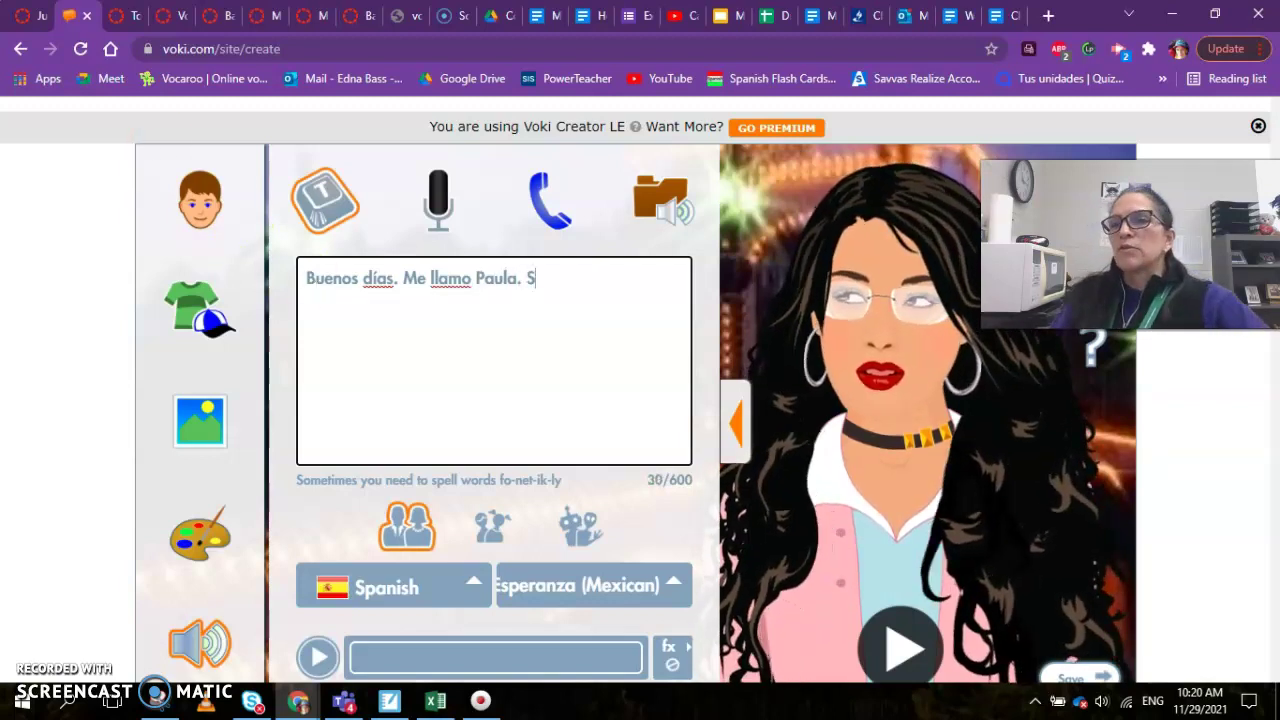
Step: Recheck the required items in the Canvas assignment and complete the speech text with "Me gusta bailar. Soy talentosa. Hasta luego."
{"action": "left_click", "coordinate": [40, 18]}
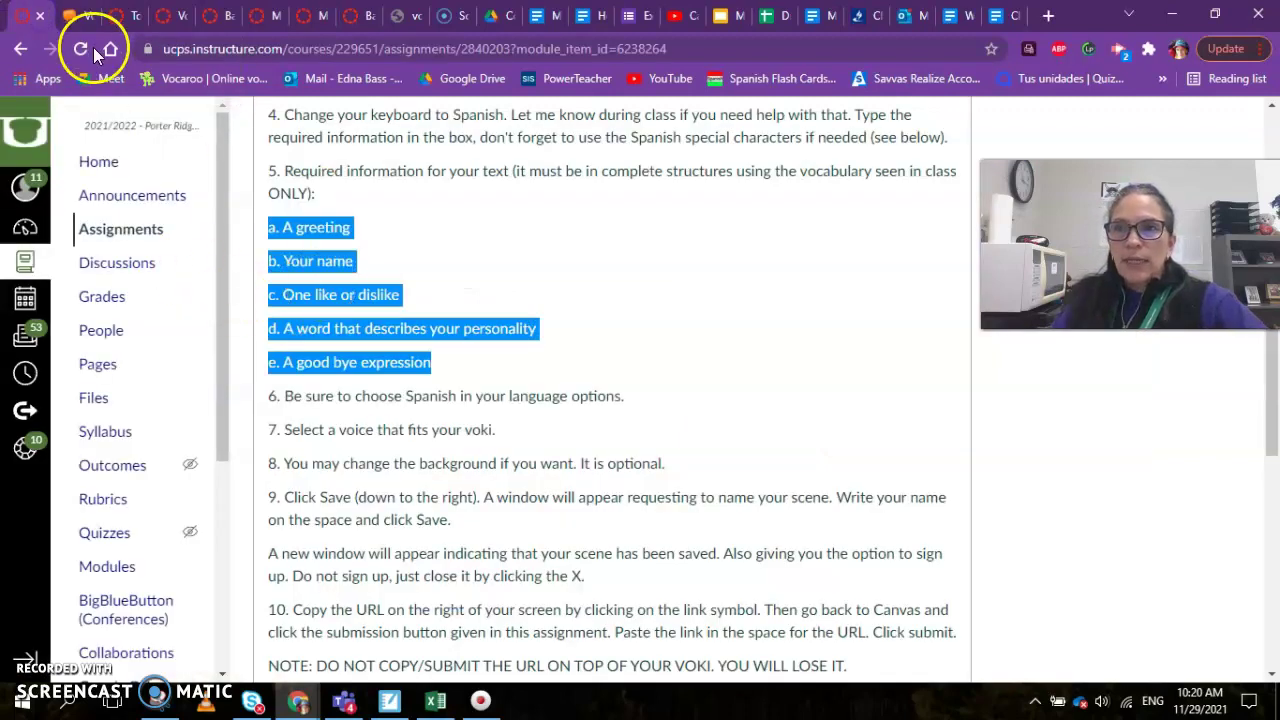
{"action": "left_click", "coordinate": [75, 20]}
{"action": "key", "text": "BackSpace"}
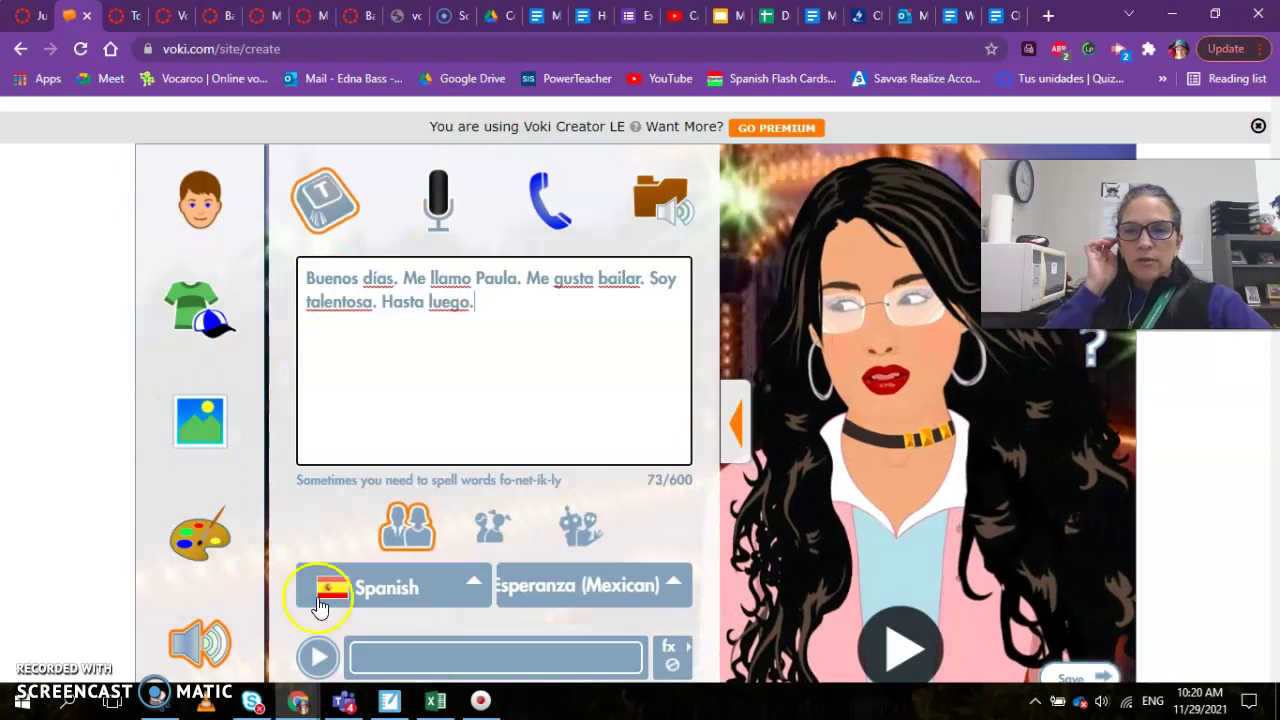
Step: Play the entered Spanish speech and look through the list of available Spanish voices
{"action": "left_click", "coordinate": [318, 655]}
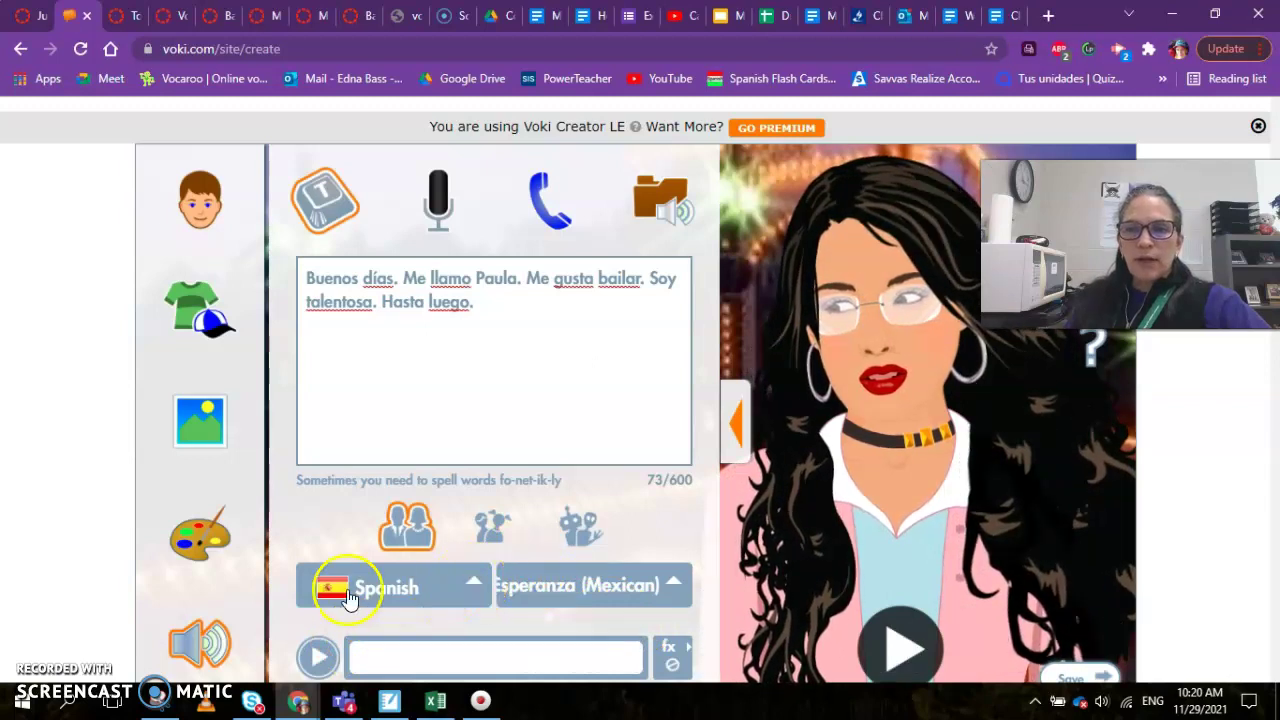
{"action": "left_click", "coordinate": [672, 590]}
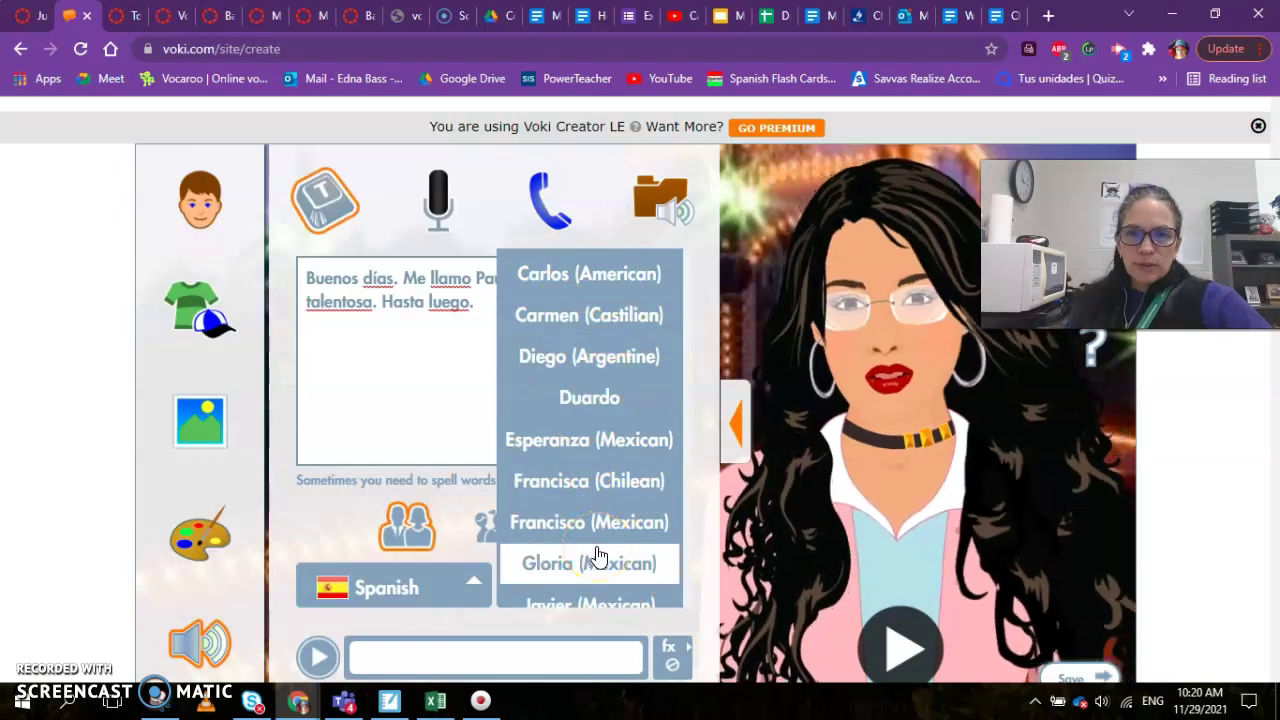
{"action": "scroll", "coordinate": [716, 585], "scroll_direction": "down", "scroll_amount": 1}
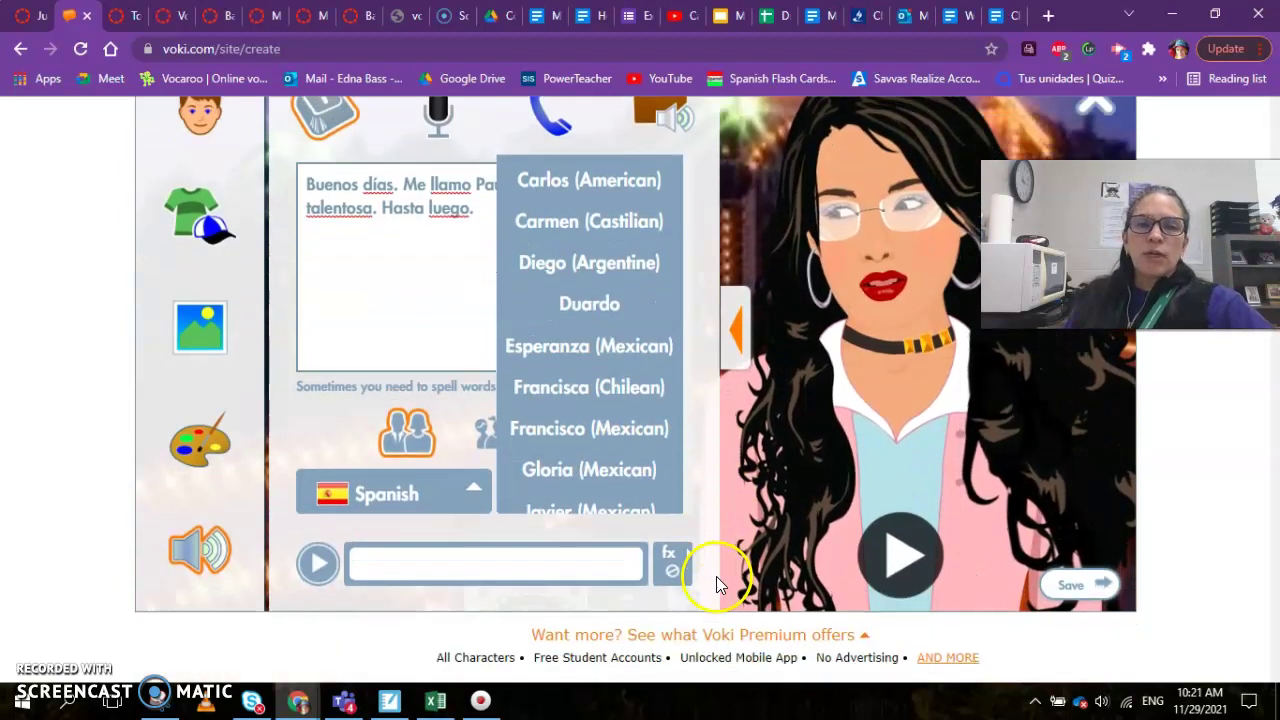
Step: Select the Esperanza (Mexican) voice for the speech, then name and save the character as a guest
{"action": "left_click", "coordinate": [604, 347]}
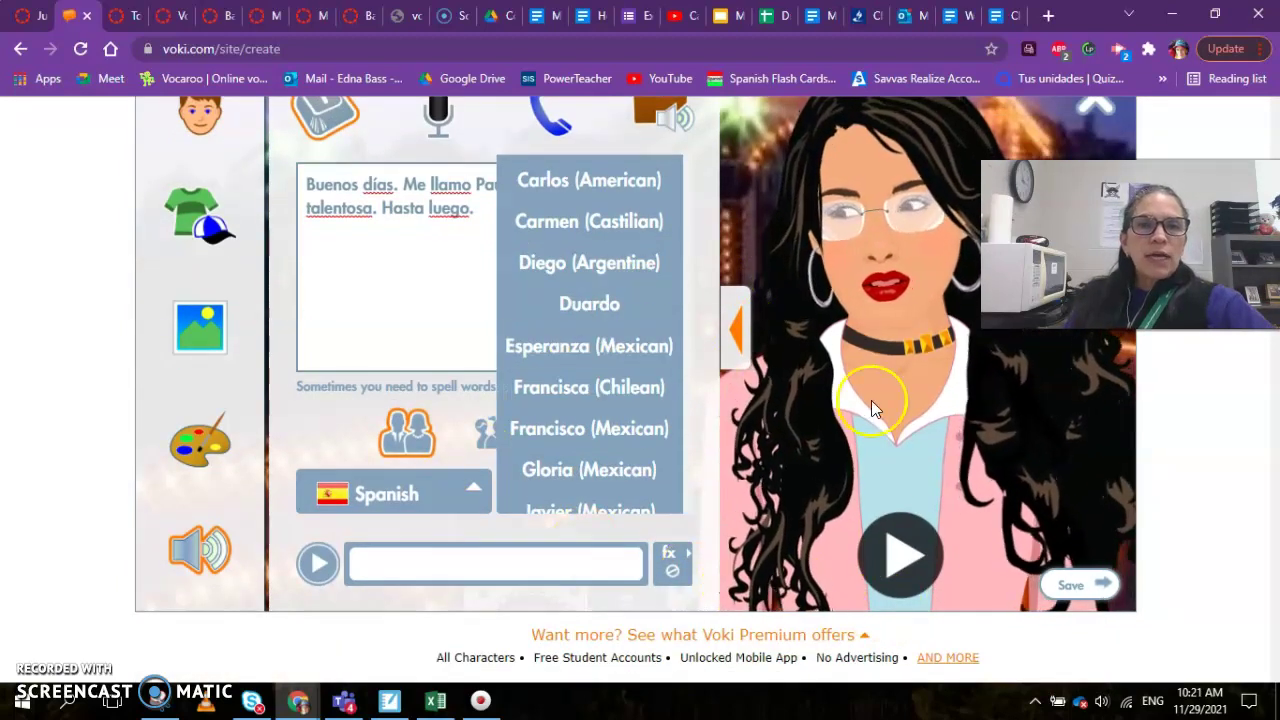
{"action": "left_click", "coordinate": [410, 297]}
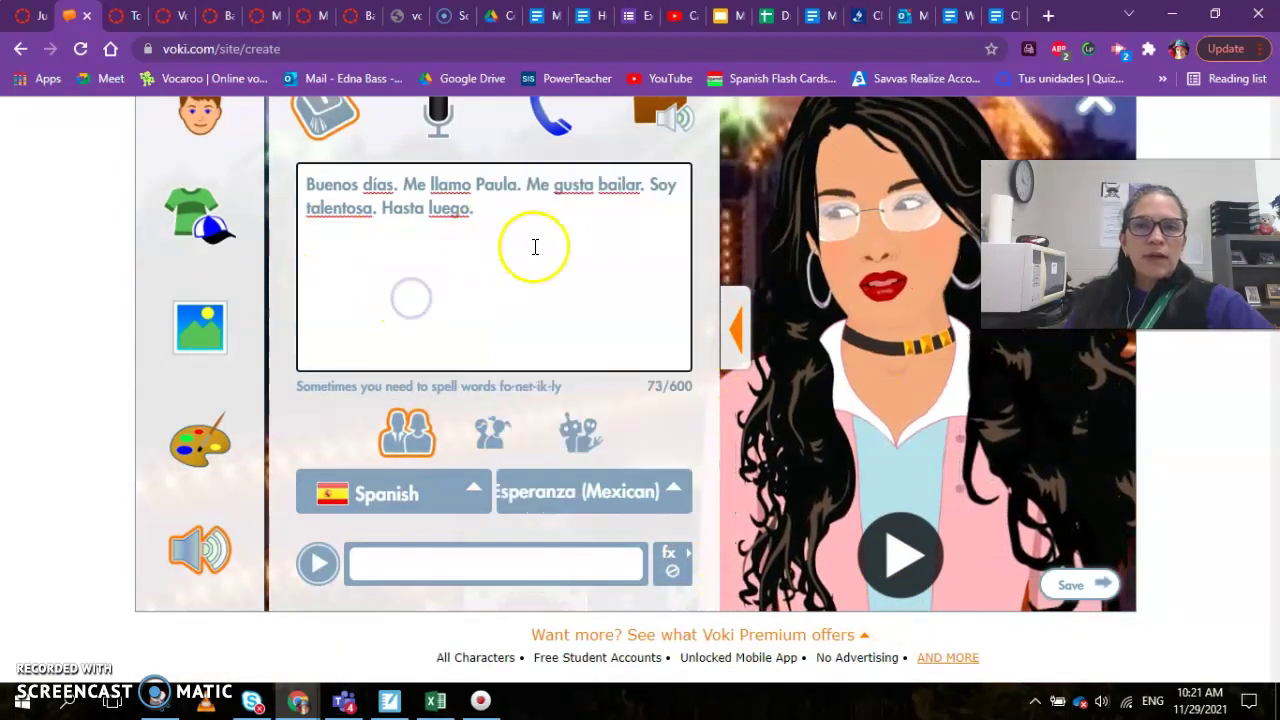
{"action": "left_click", "coordinate": [1078, 588]}
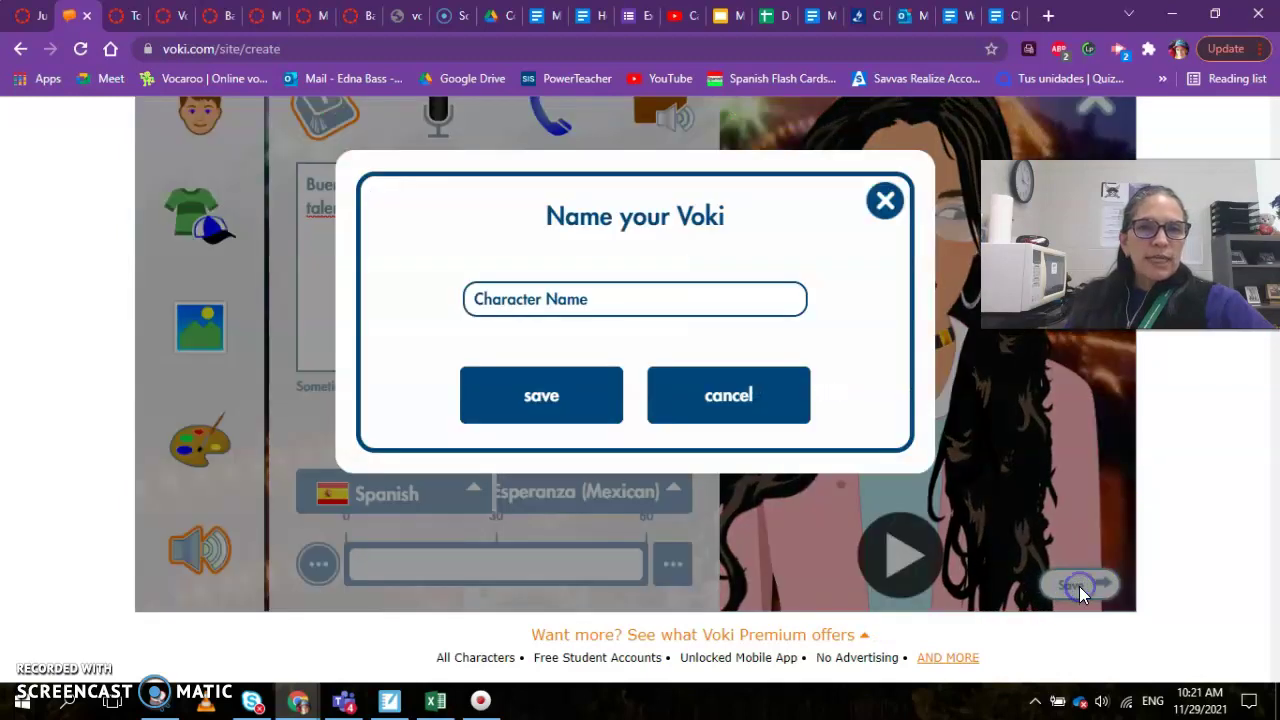
{"action": "left_click", "coordinate": [619, 292]}
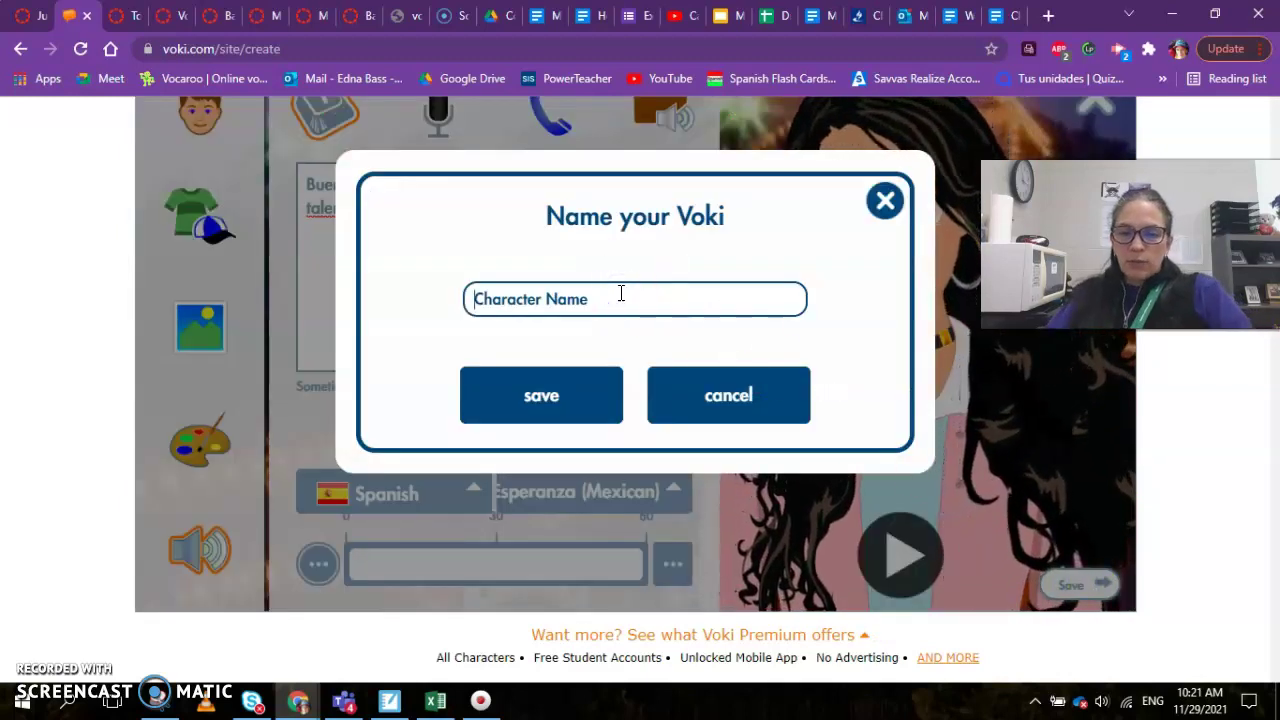
{"action": "left_click", "coordinate": [466, 397]}
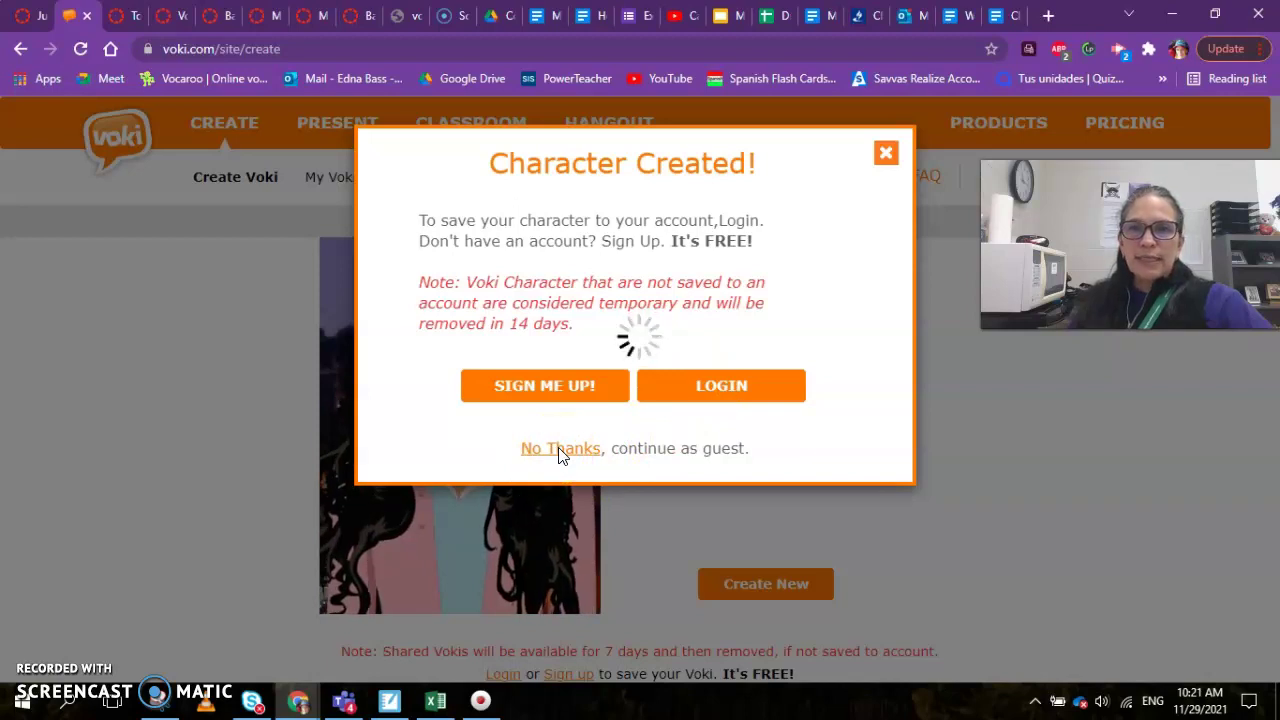
Step: Copy the finished character's short share URL, leaving recipients allowed to save and share
{"action": "left_click", "coordinate": [12, 645]}
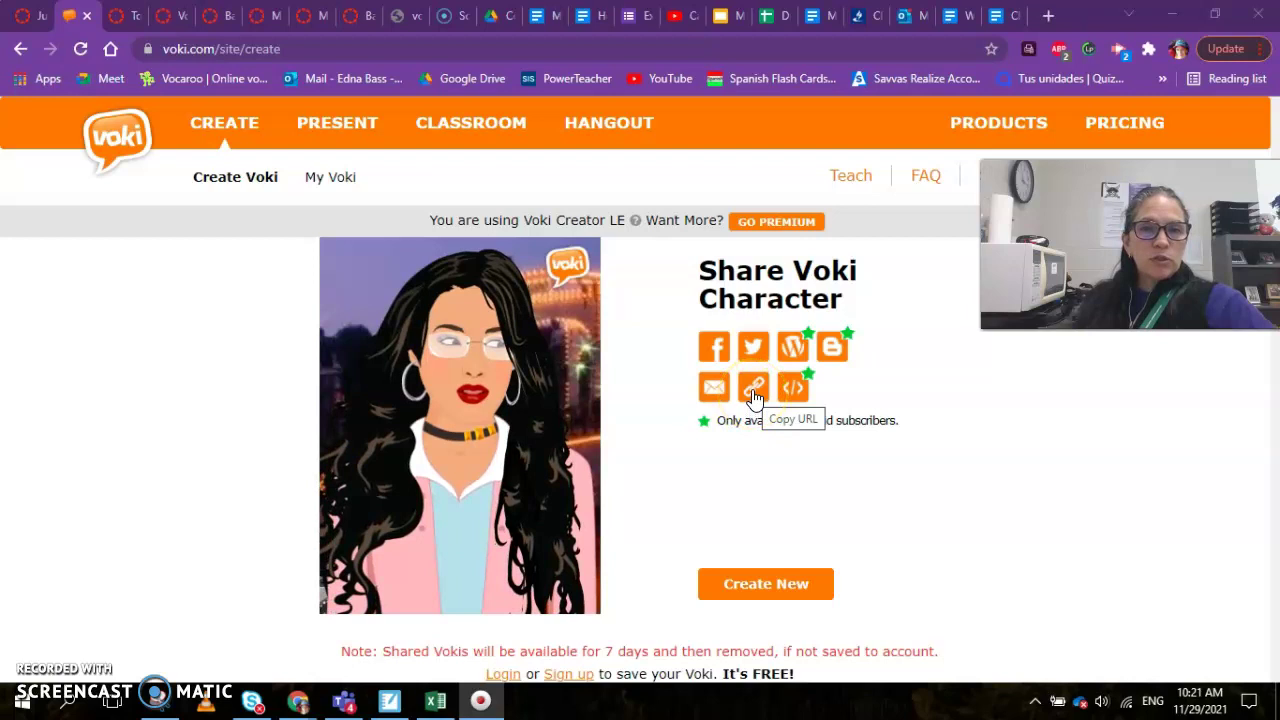
{"action": "left_click", "coordinate": [754, 390]}
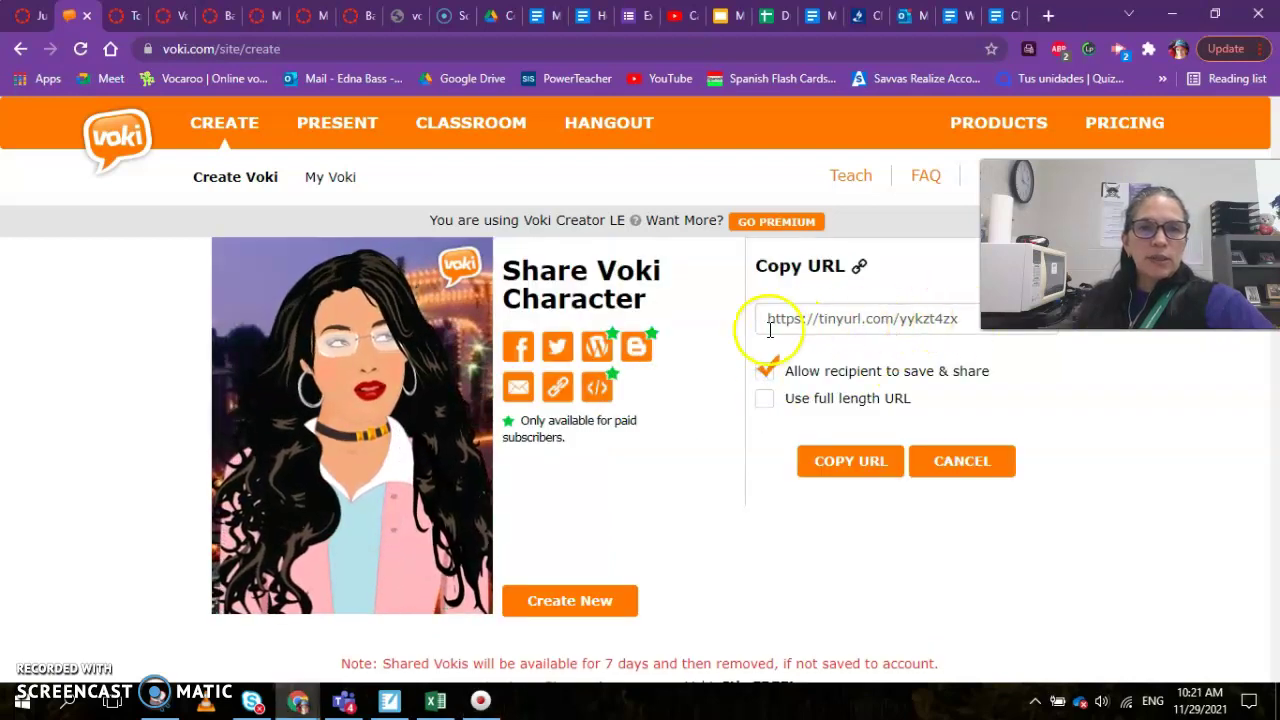
{"action": "left_click", "coordinate": [850, 461]}
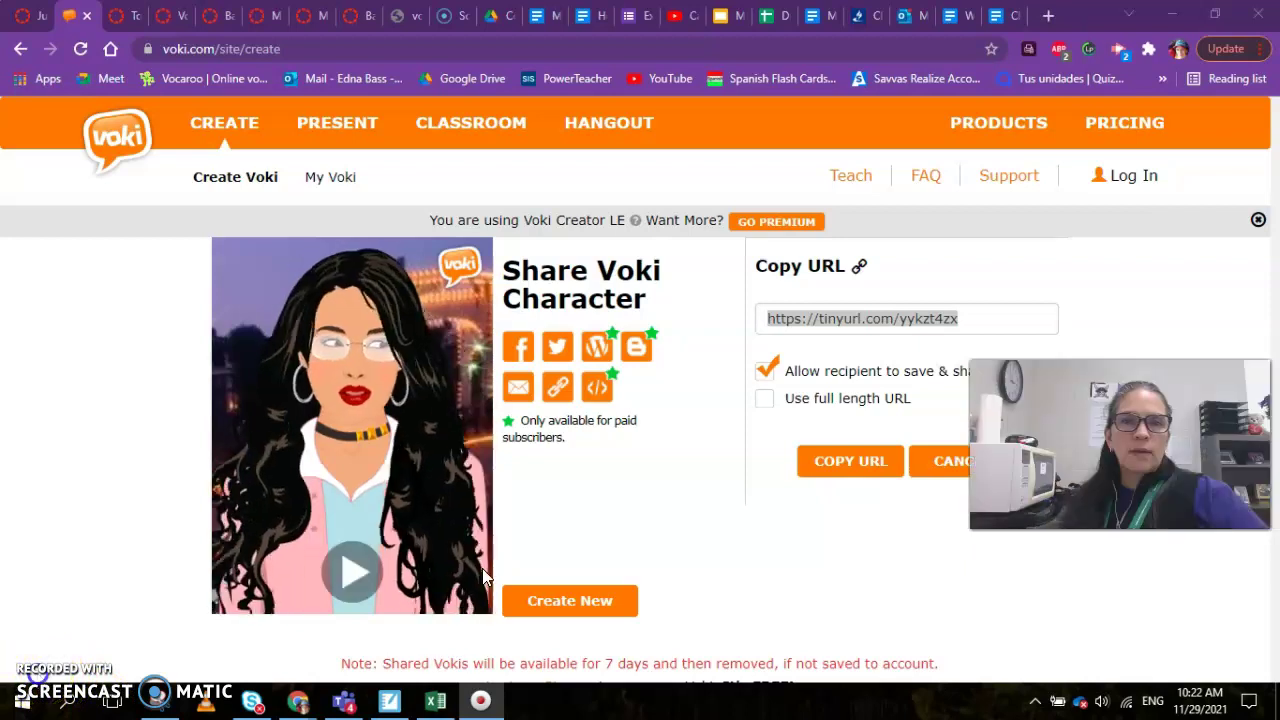
Step: Open the copied tinyurl link in a new browser tab to check that it shows the finished character
{"action": "left_click", "coordinate": [1048, 15]}
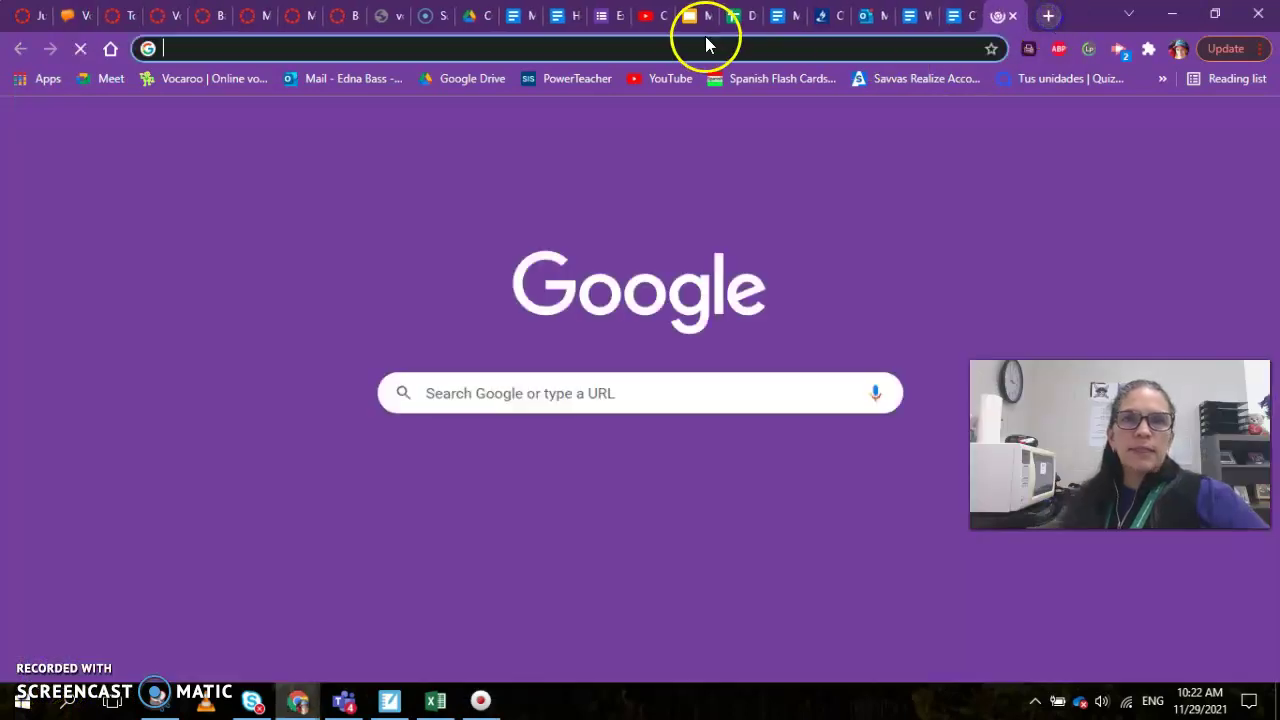
{"action": "right_click", "coordinate": [706, 45]}
{"action": "left_click", "coordinate": [751, 137]}
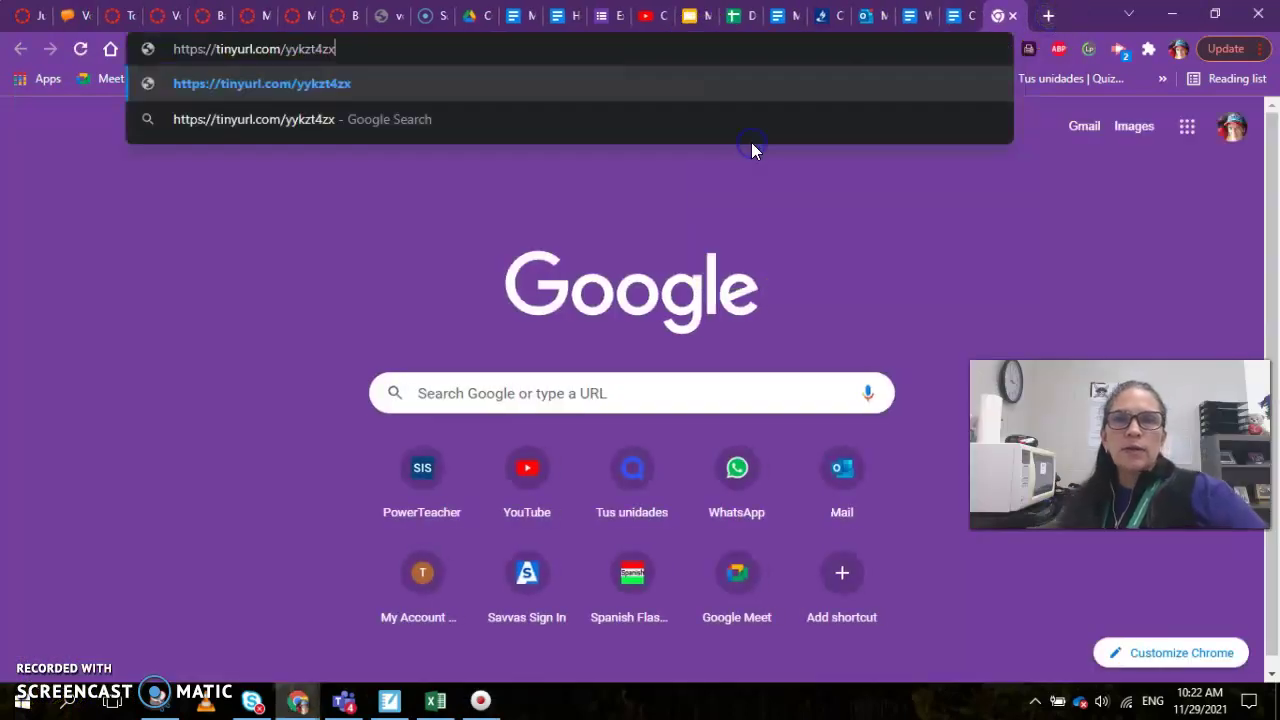
{"action": "key", "text": "Return"}
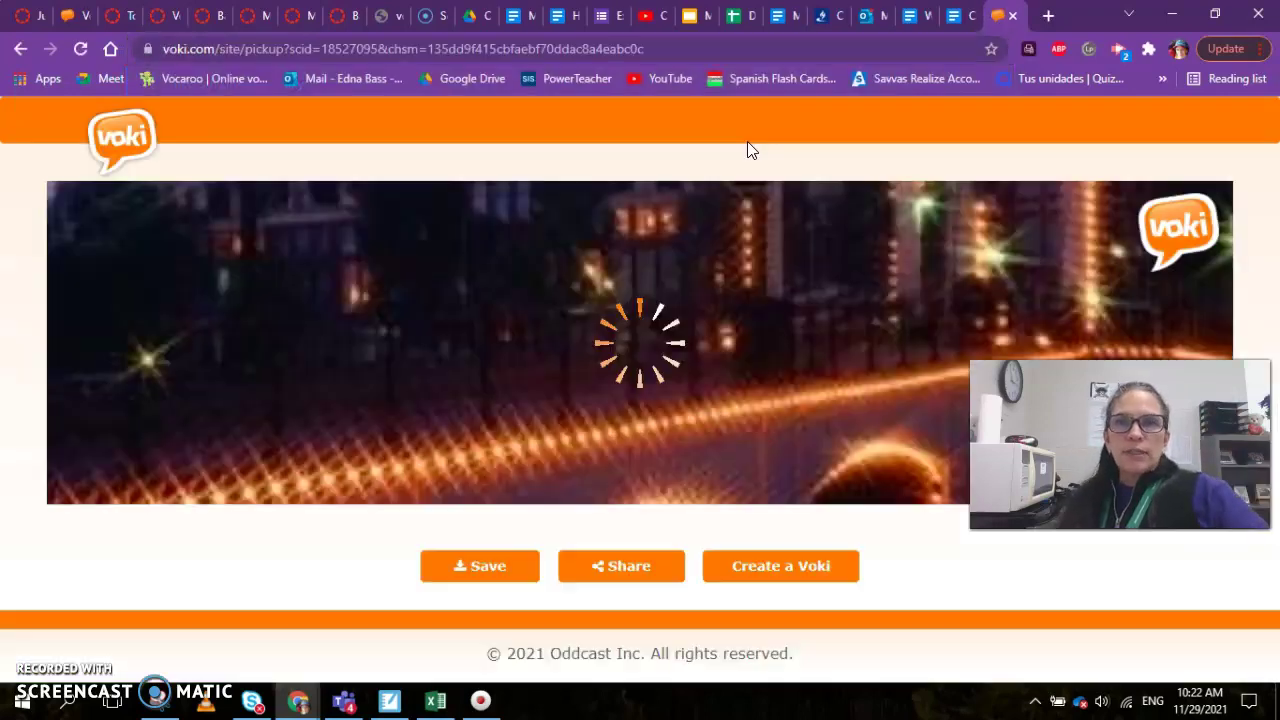
{"action": "left_click", "coordinate": [643, 355]}
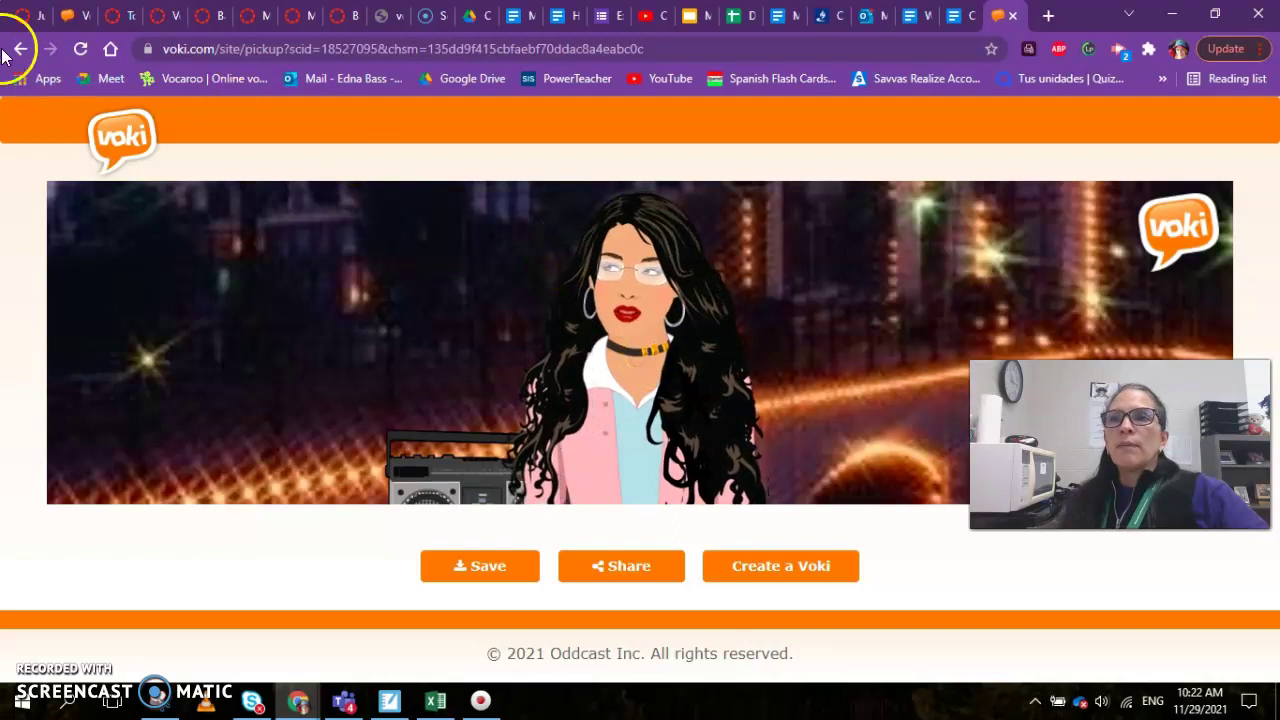
Step: Copy the address of the Voki creation page and open it in another new tab to test where it leads
{"action": "left_click", "coordinate": [50, 16]}
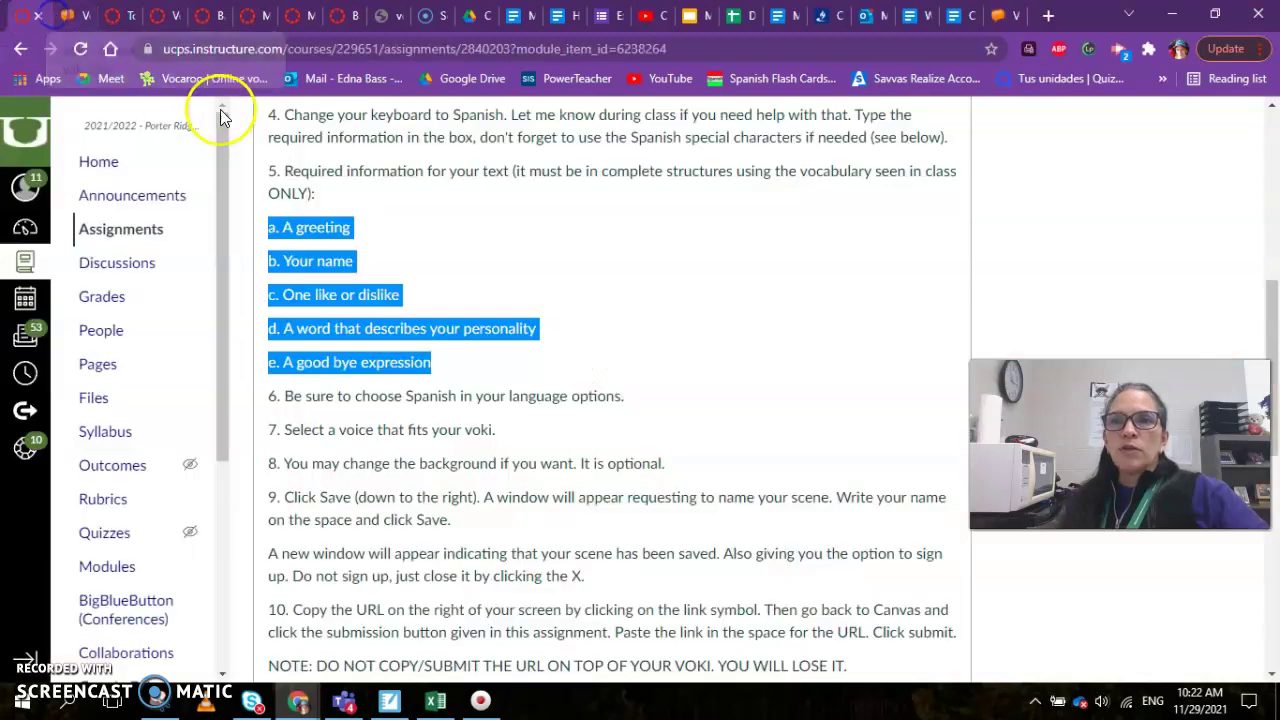
{"action": "left_click", "coordinate": [66, 22]}
{"action": "left_click", "coordinate": [229, 49]}
{"action": "right_click", "coordinate": [243, 52]}
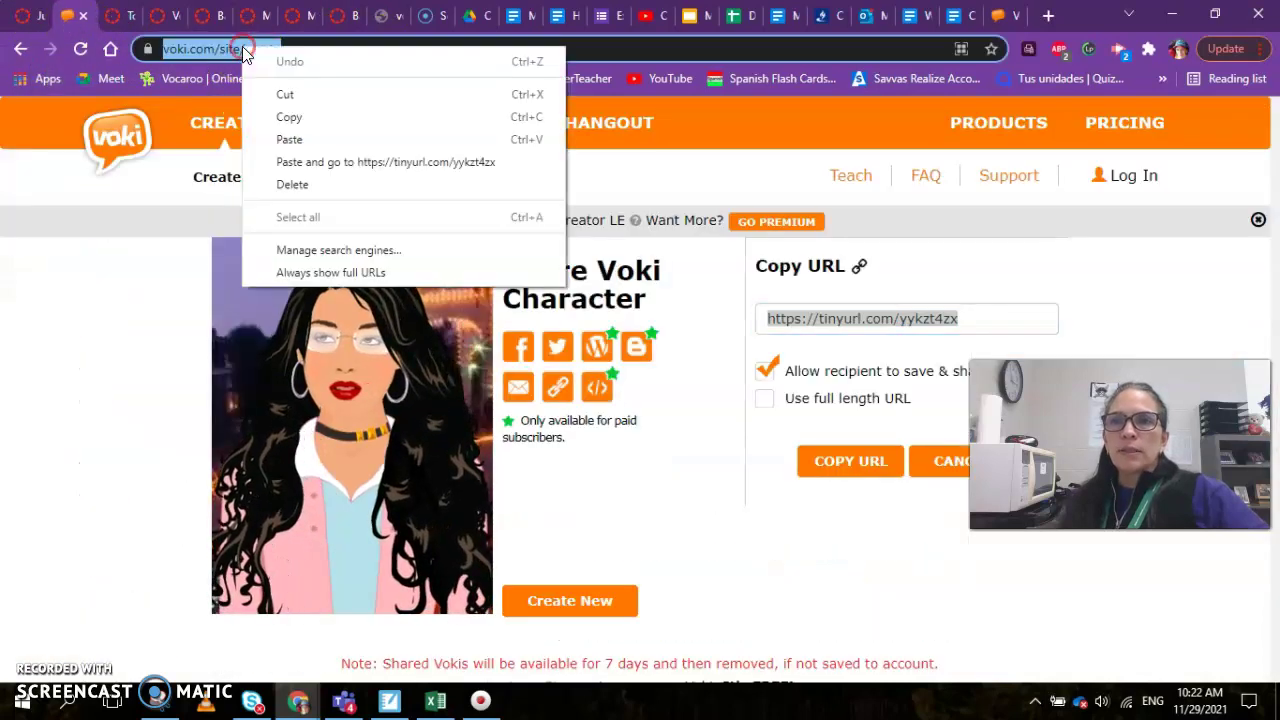
{"action": "left_click", "coordinate": [295, 117]}
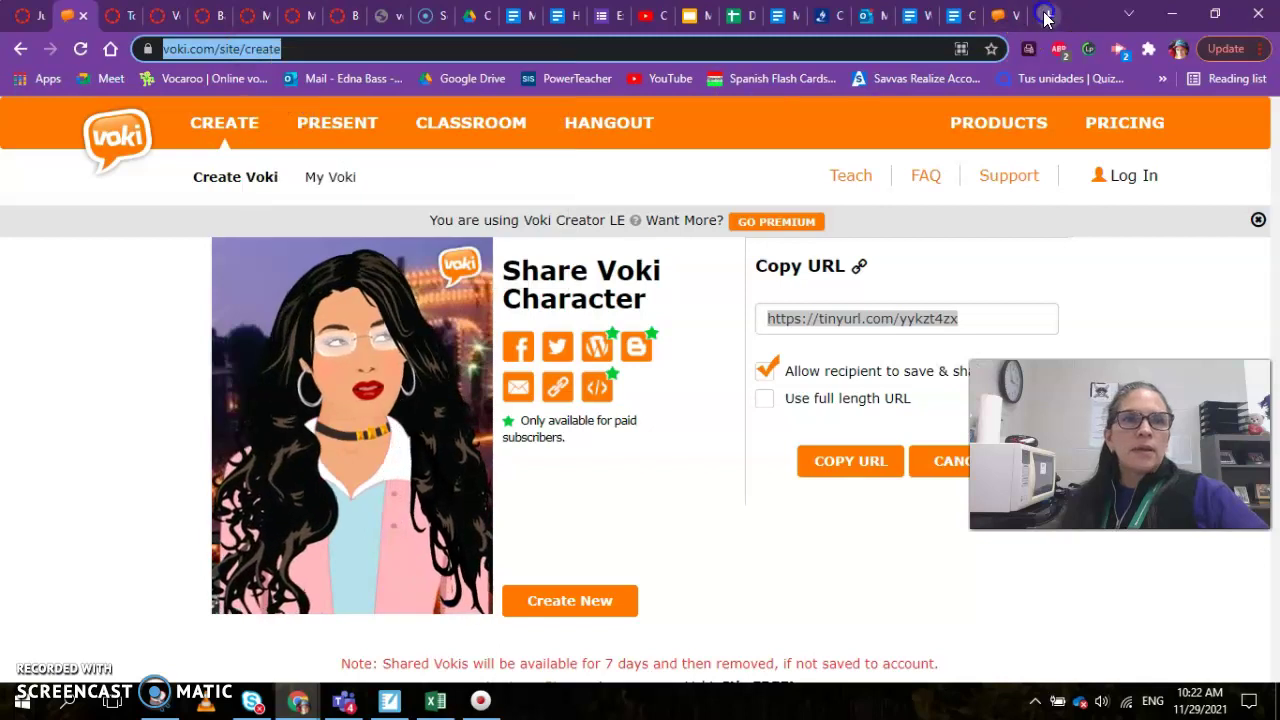
{"action": "left_click", "coordinate": [1045, 16]}
{"action": "right_click", "coordinate": [475, 50]}
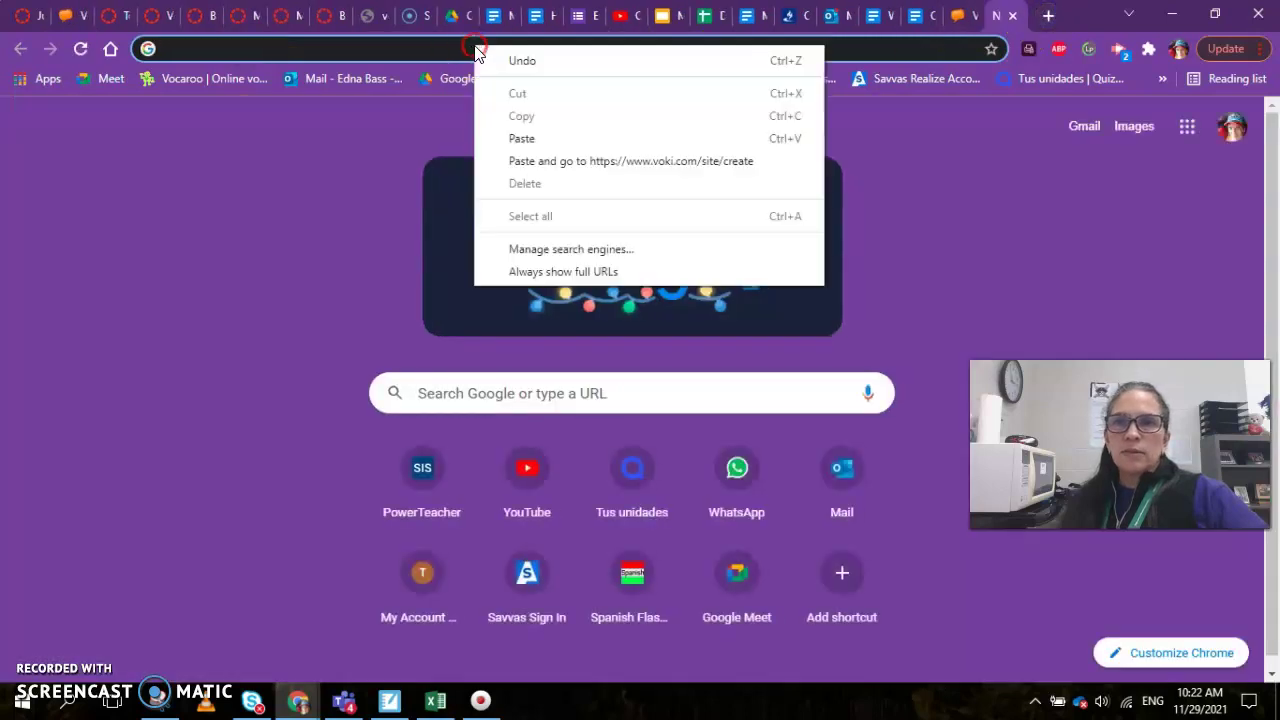
{"action": "left_click", "coordinate": [519, 136]}
{"action": "key", "text": "Return"}
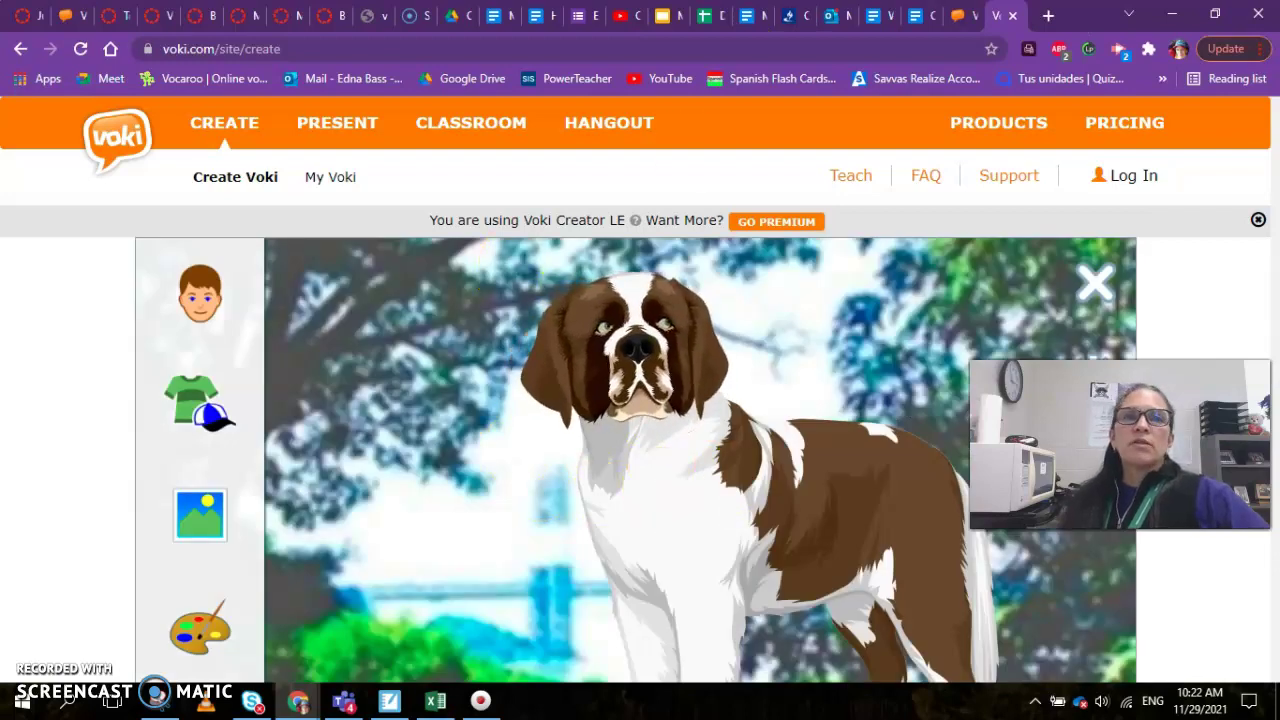
Step: Revisit the character's share page, then review the URL submission instructions and special character notes in the Canvas assignment
{"action": "left_click", "coordinate": [72, 16]}
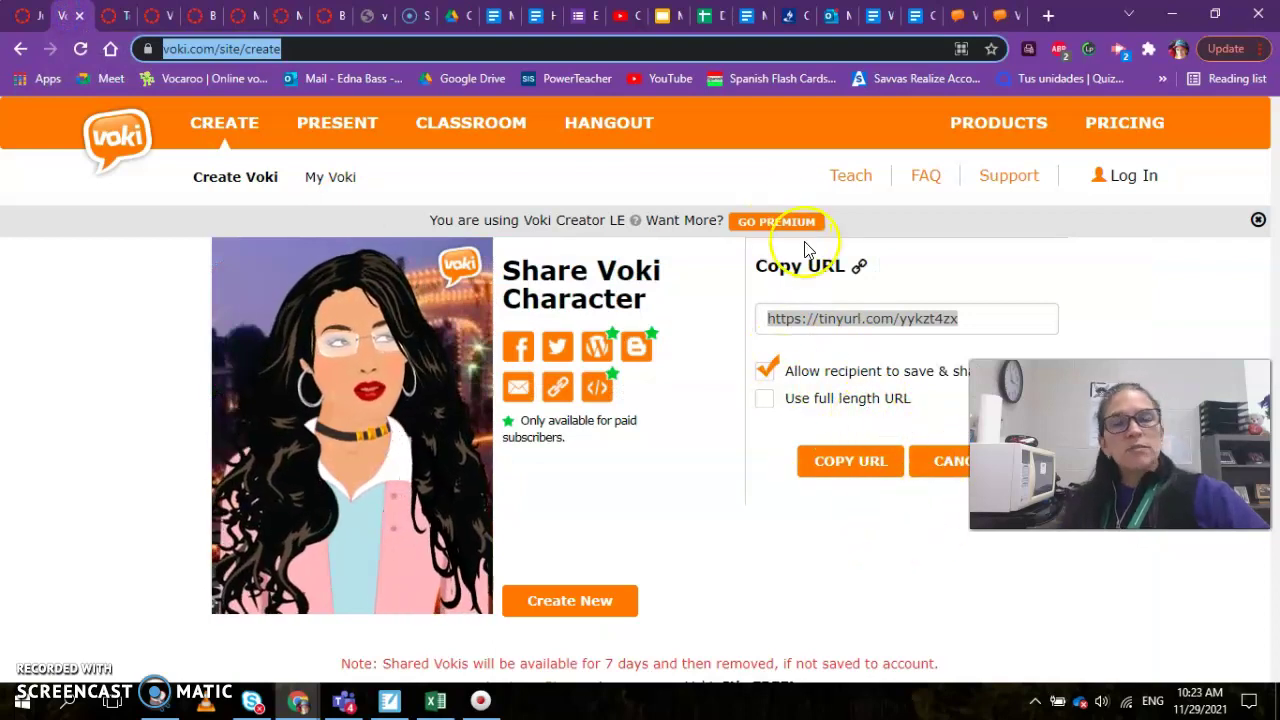
{"action": "left_click", "coordinate": [28, 18]}
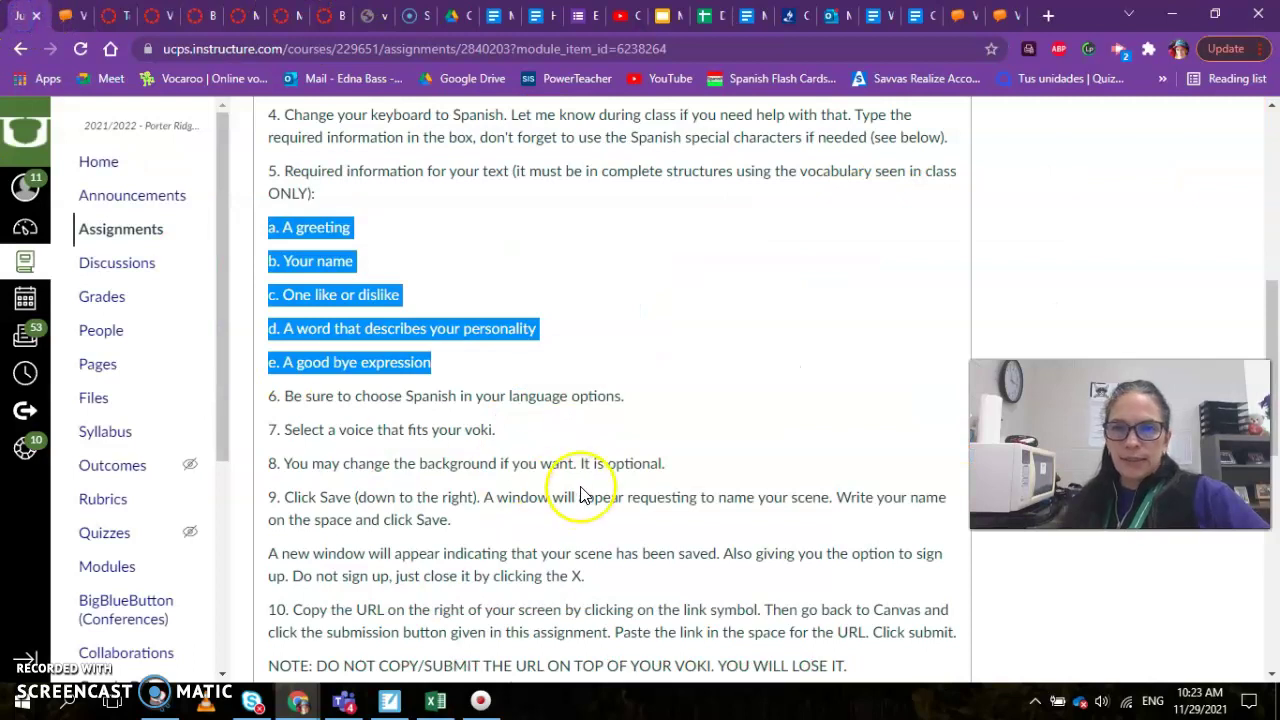
{"action": "scroll", "coordinate": [583, 495], "scroll_direction": "down", "scroll_amount": 4}
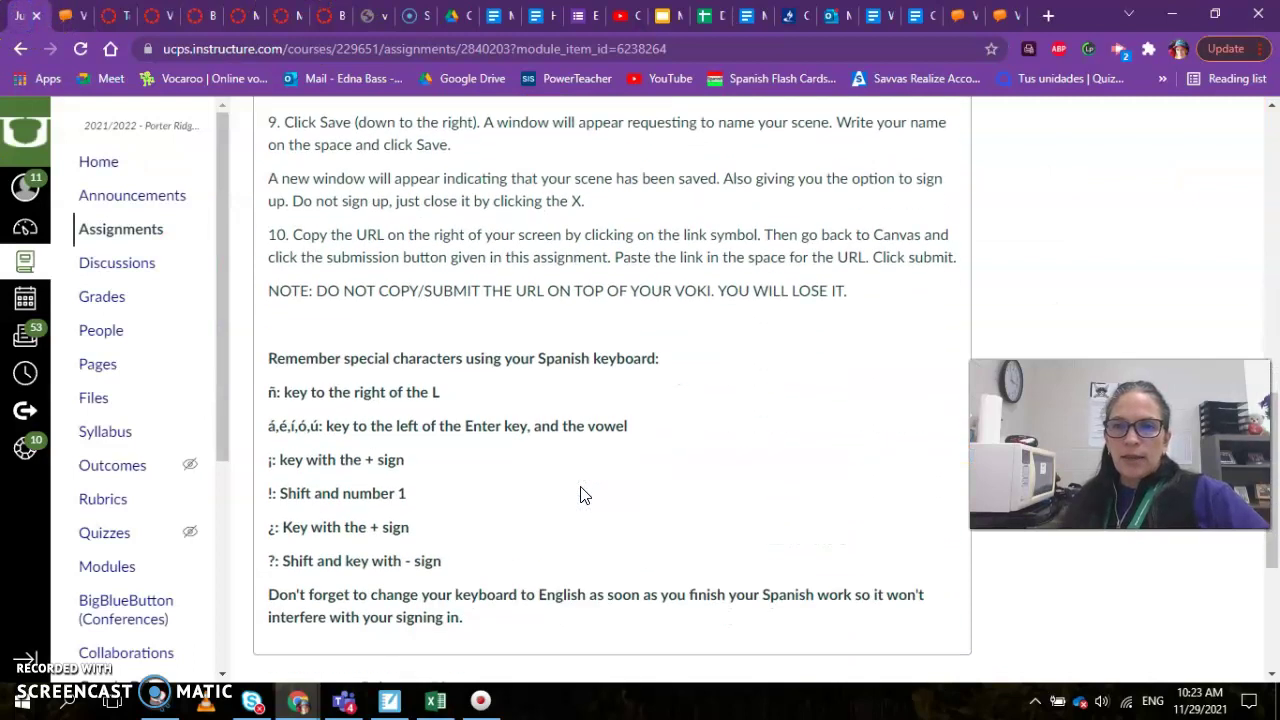